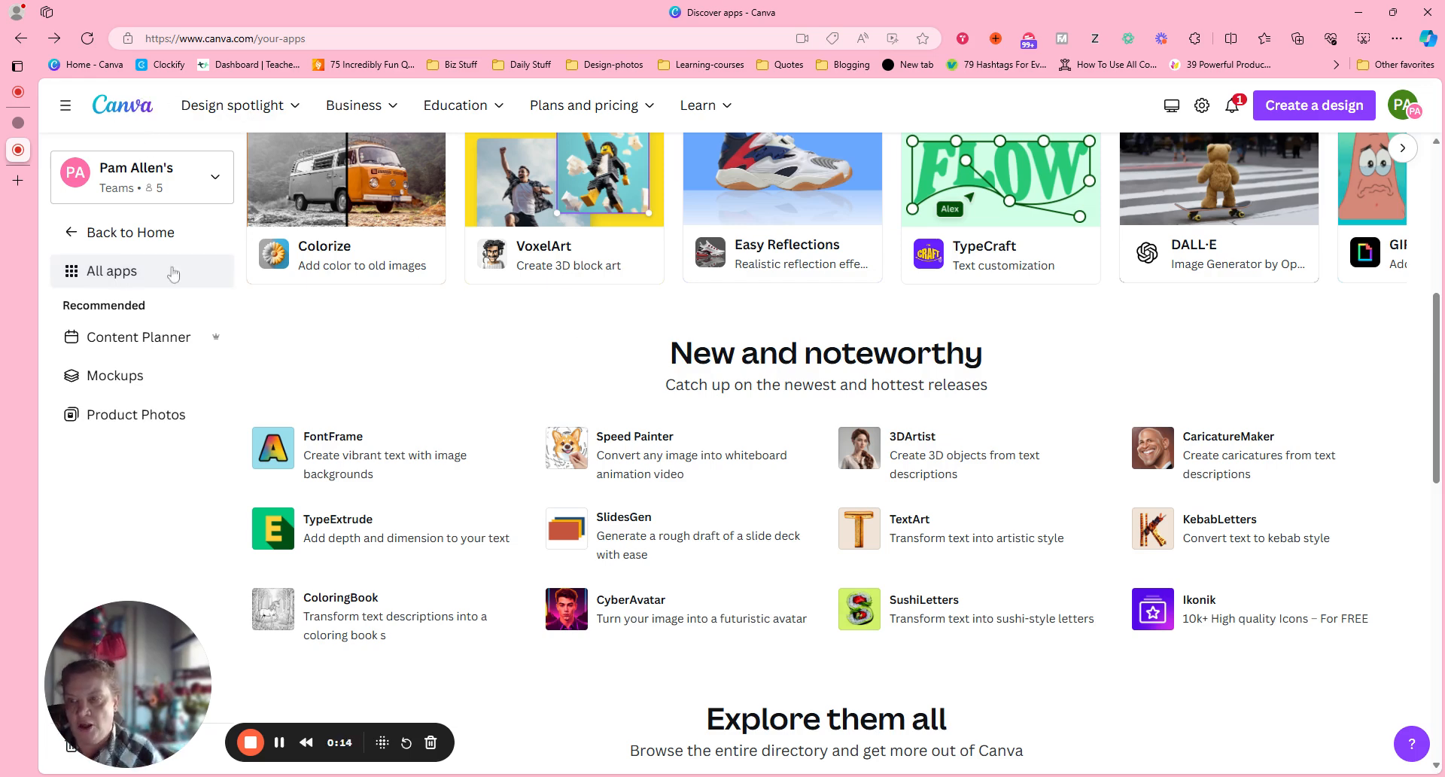
Choose the FontFrame app under New and noteworthy and open it in the existing app-WTW design, searching the projects for "wtw".
drag(1439, 316, 1440, 353)
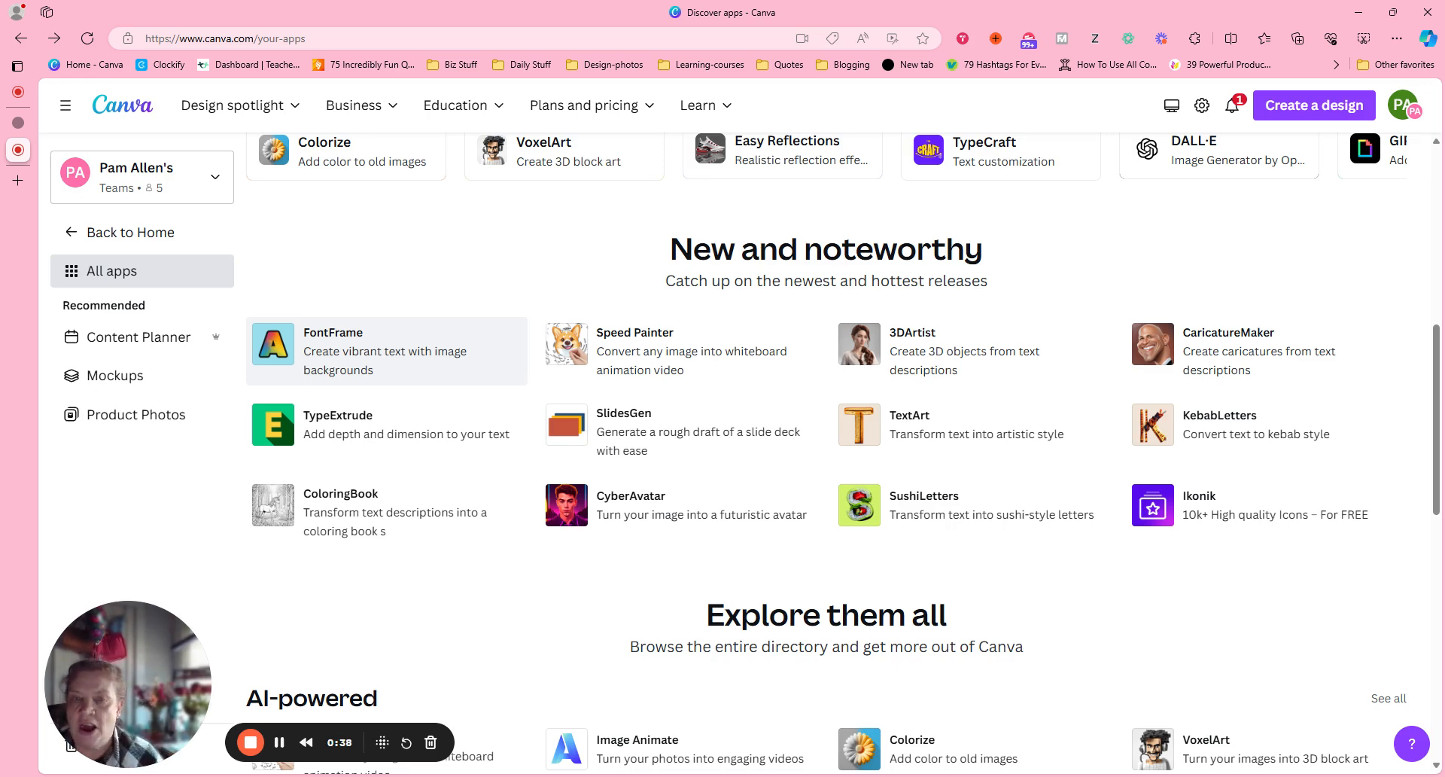
click(412, 368)
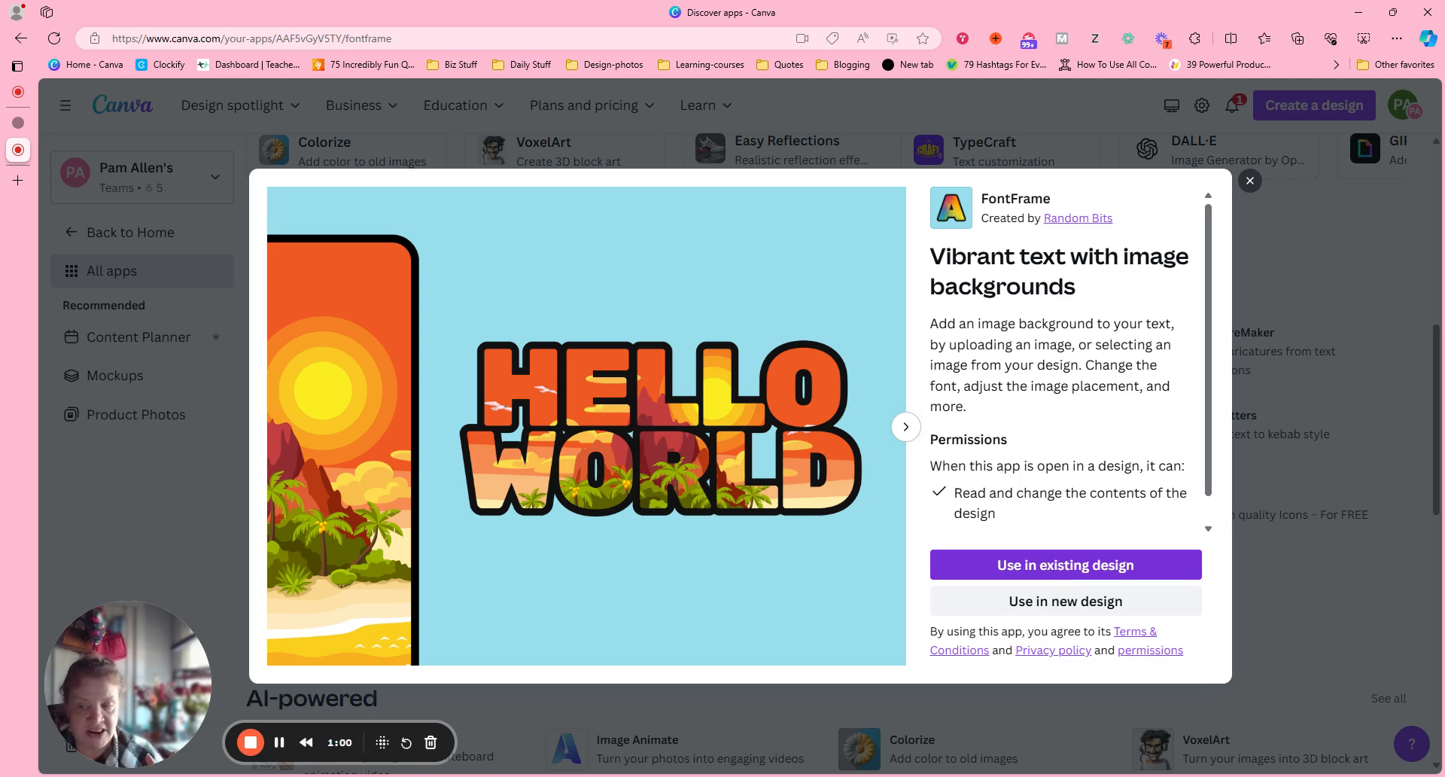
click(1061, 568)
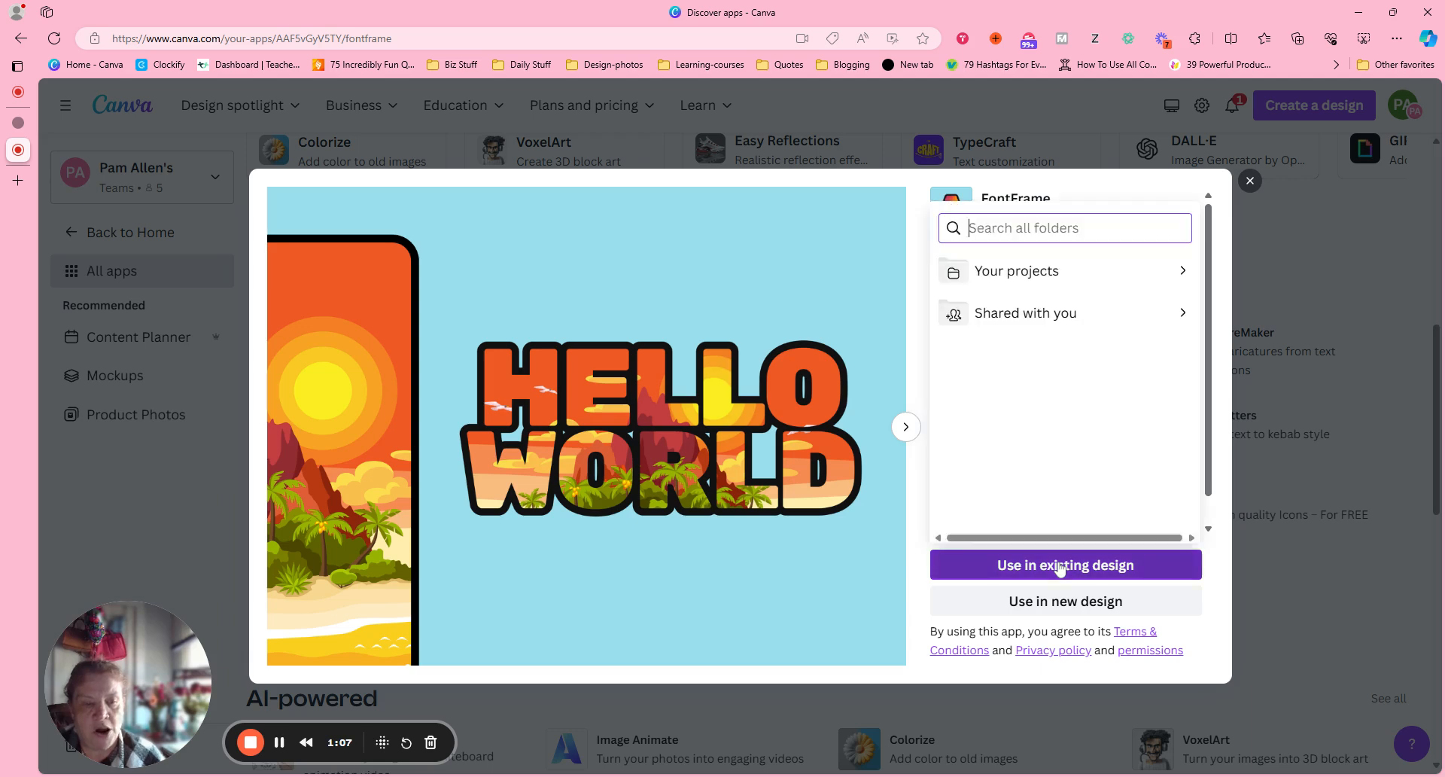
click(1009, 272)
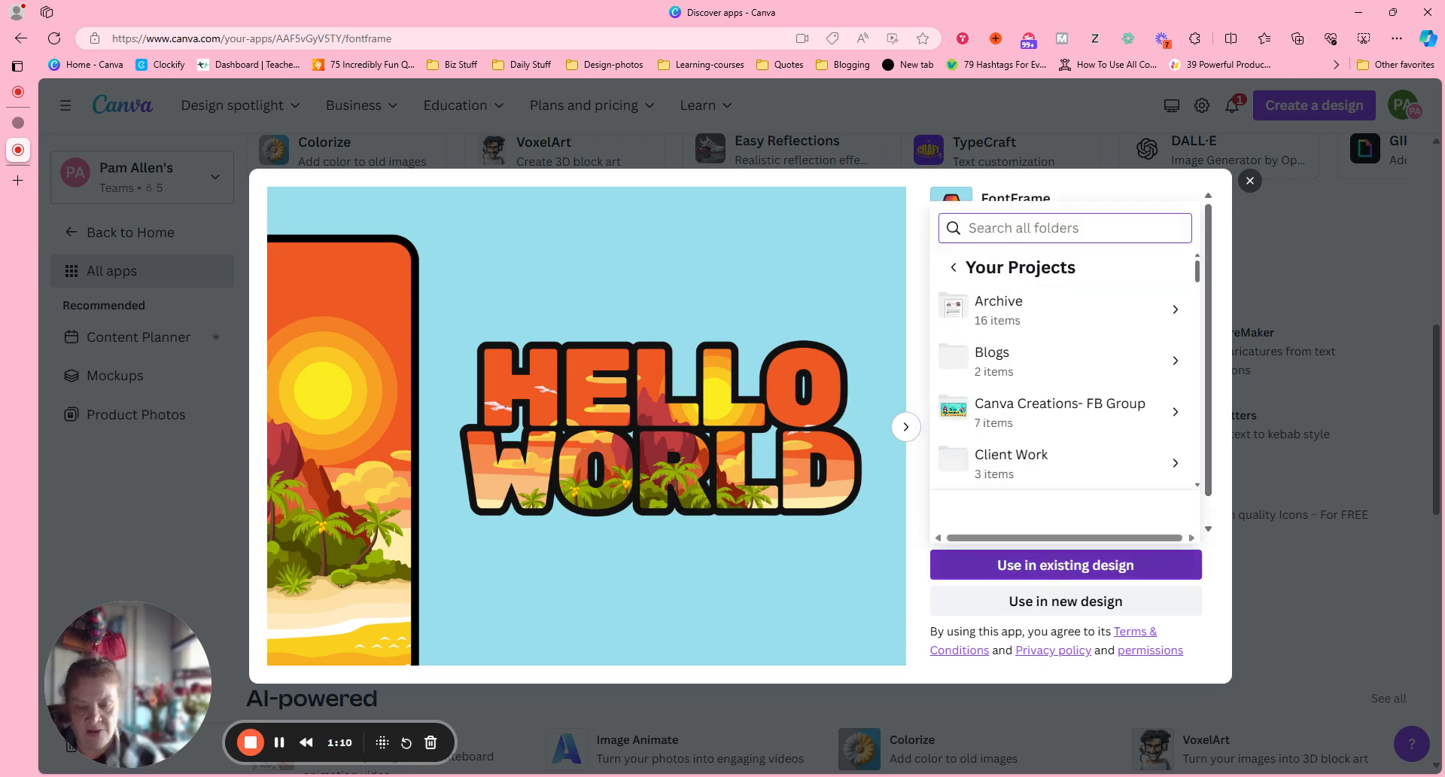
text(wtw)
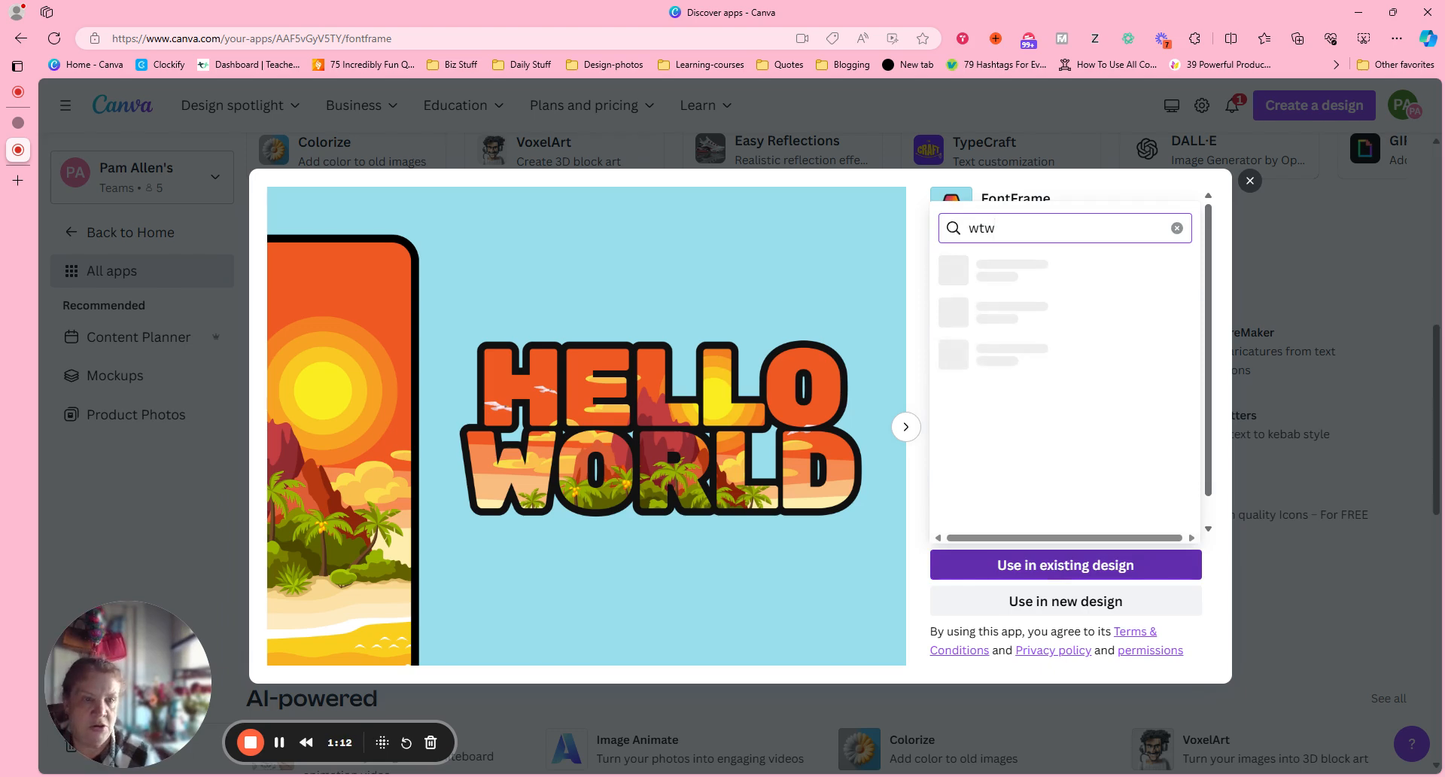
click(991, 282)
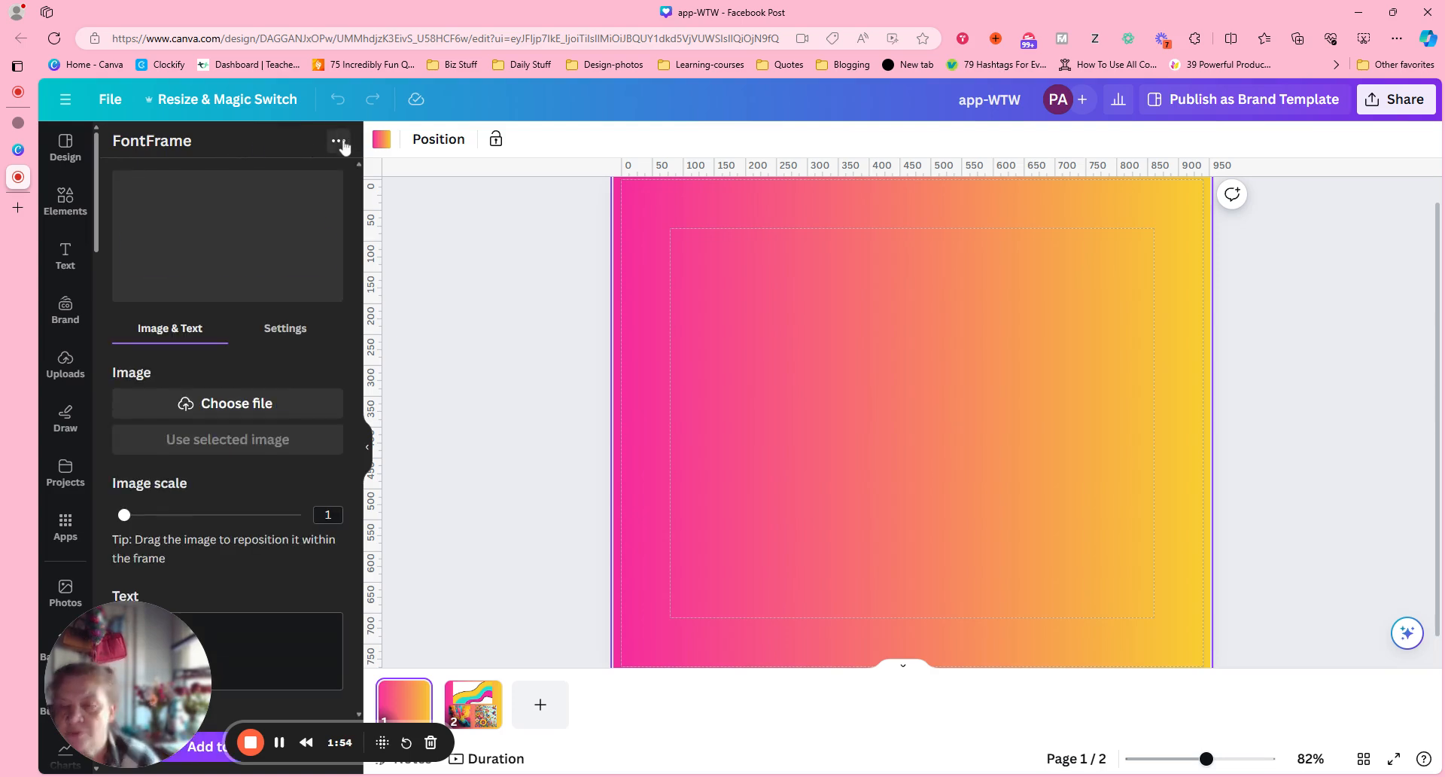
click(341, 141)
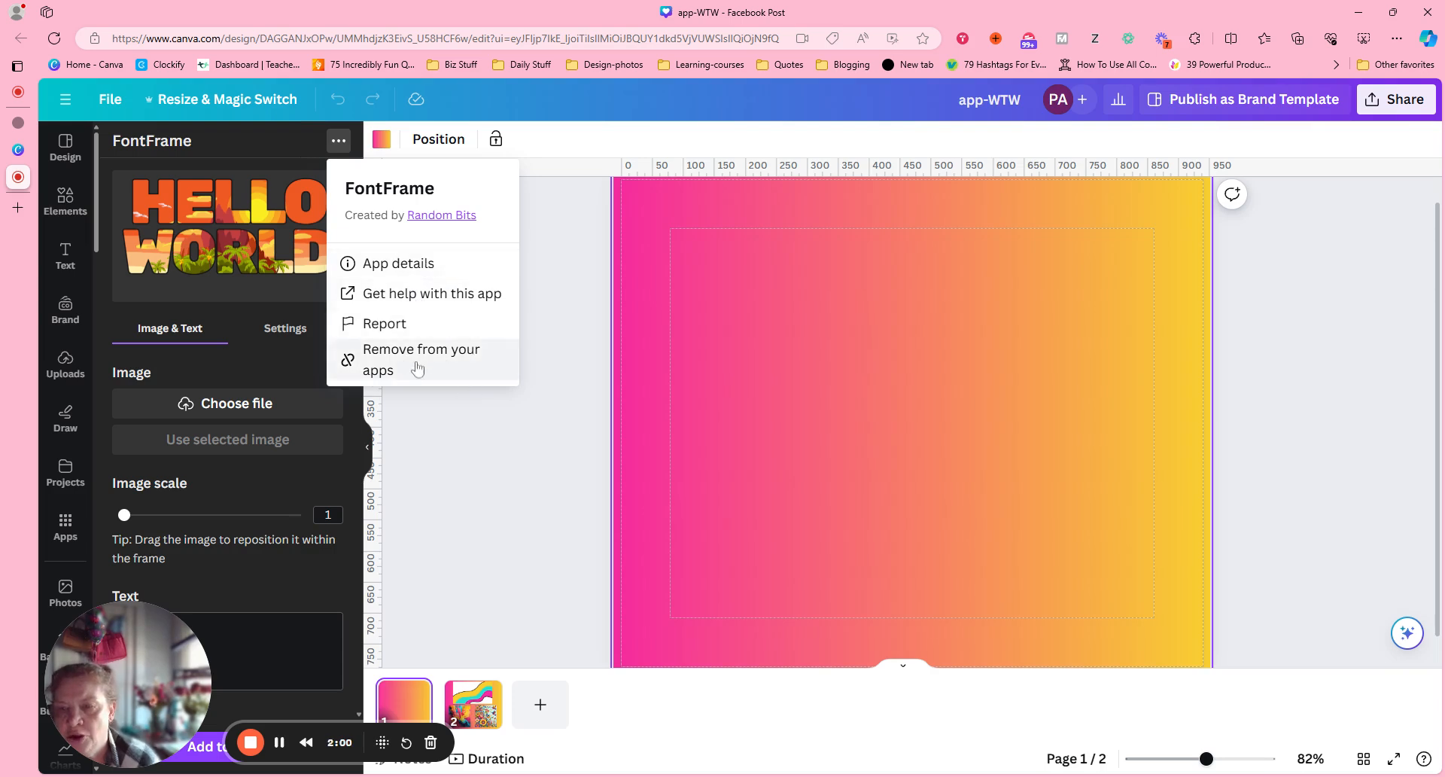
click(281, 129)
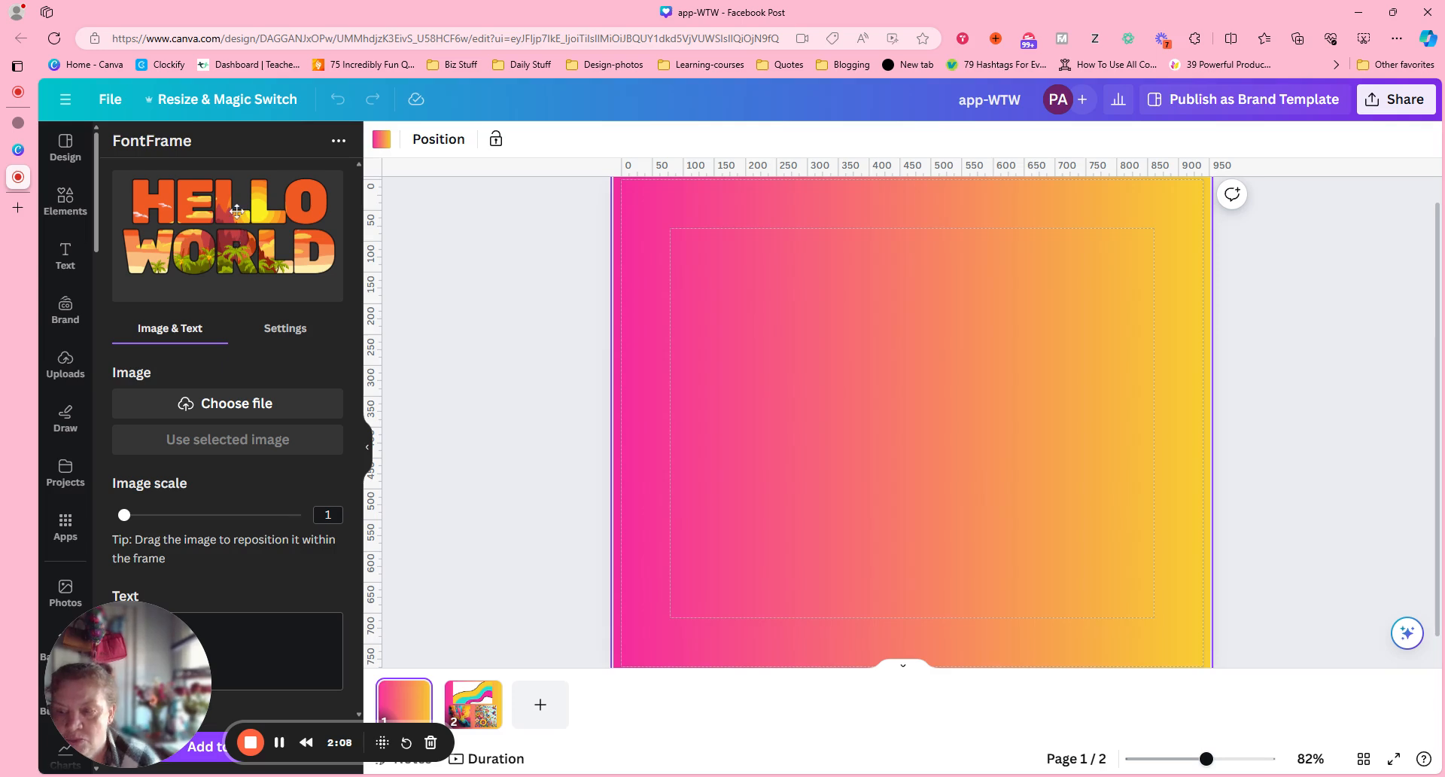
Set the FontFrame text's font to Alfa Slab One.
click(292, 331)
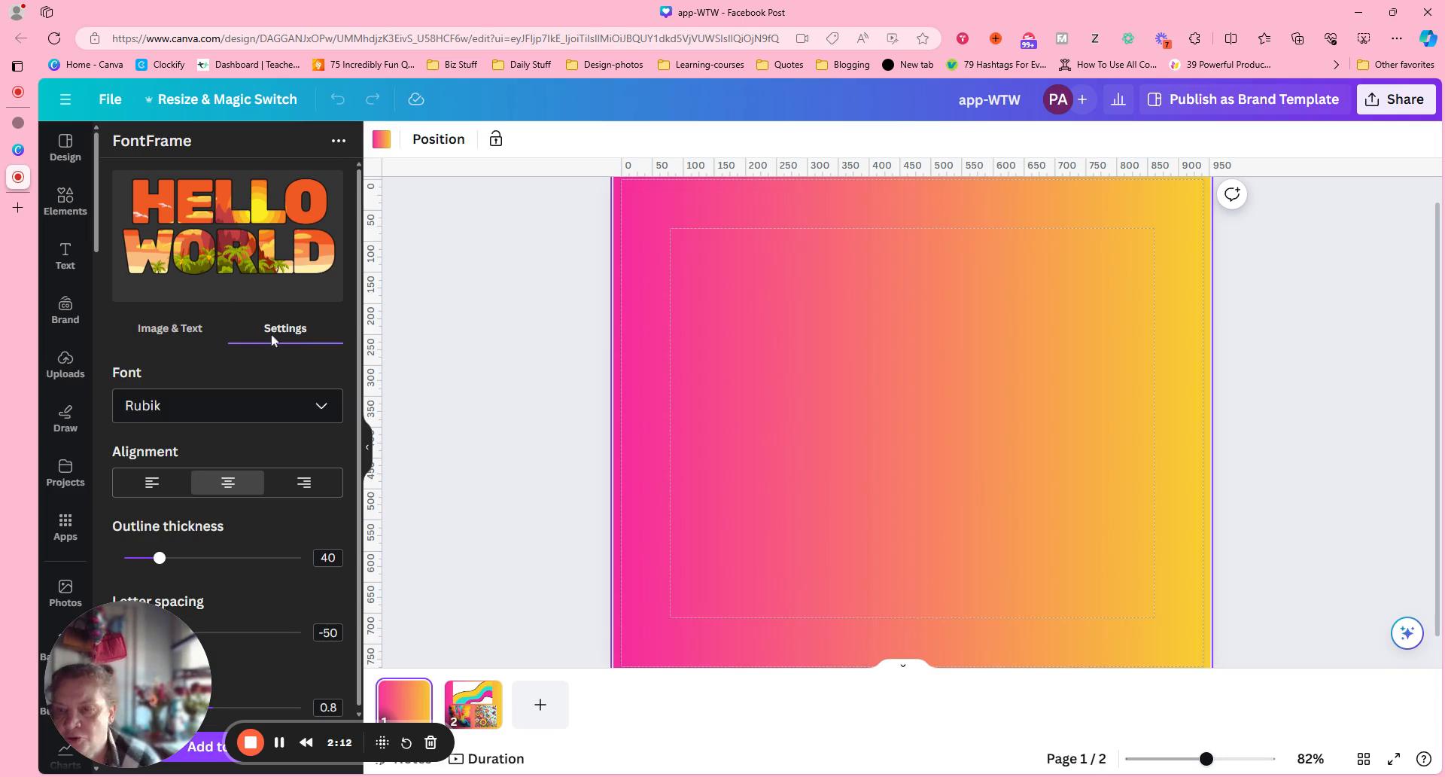
click(315, 412)
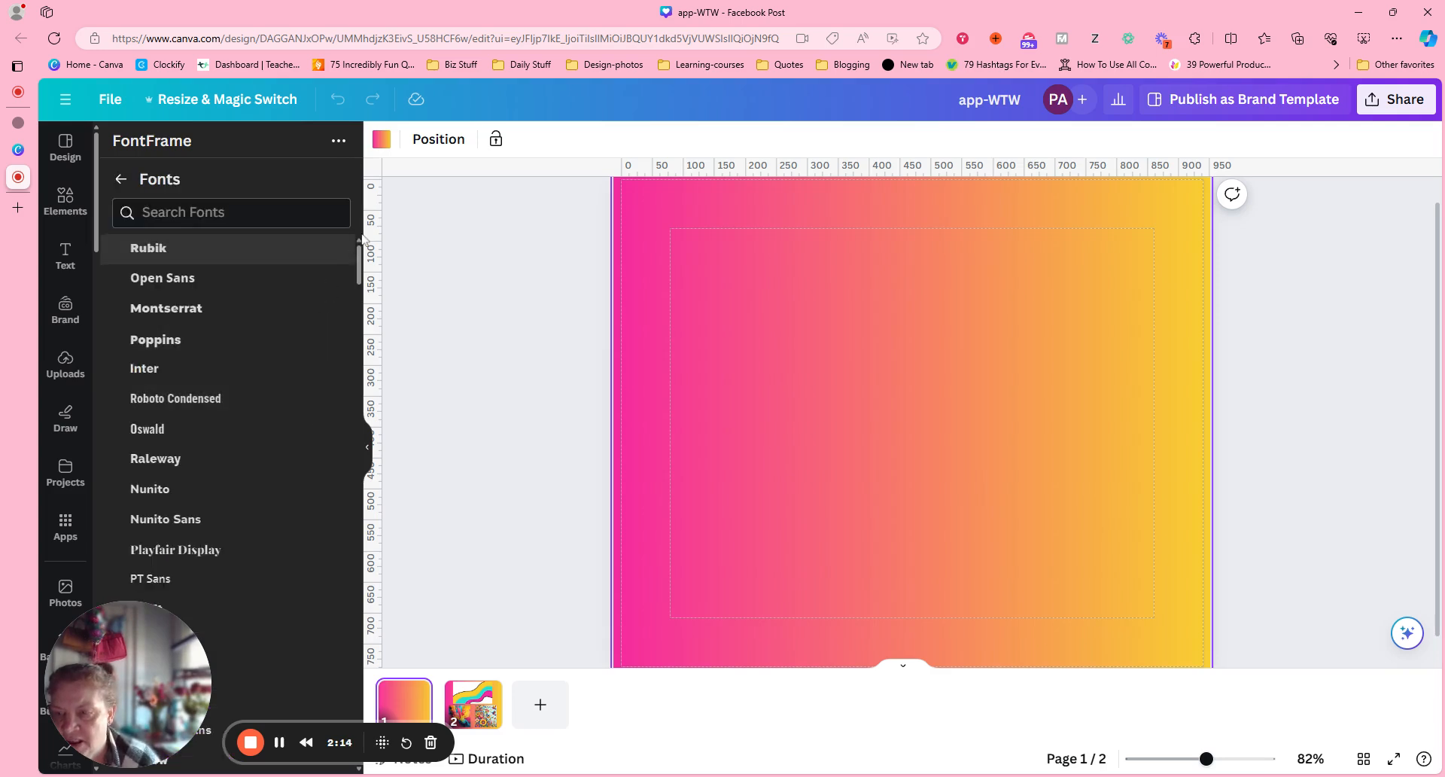
drag(359, 260, 353, 430)
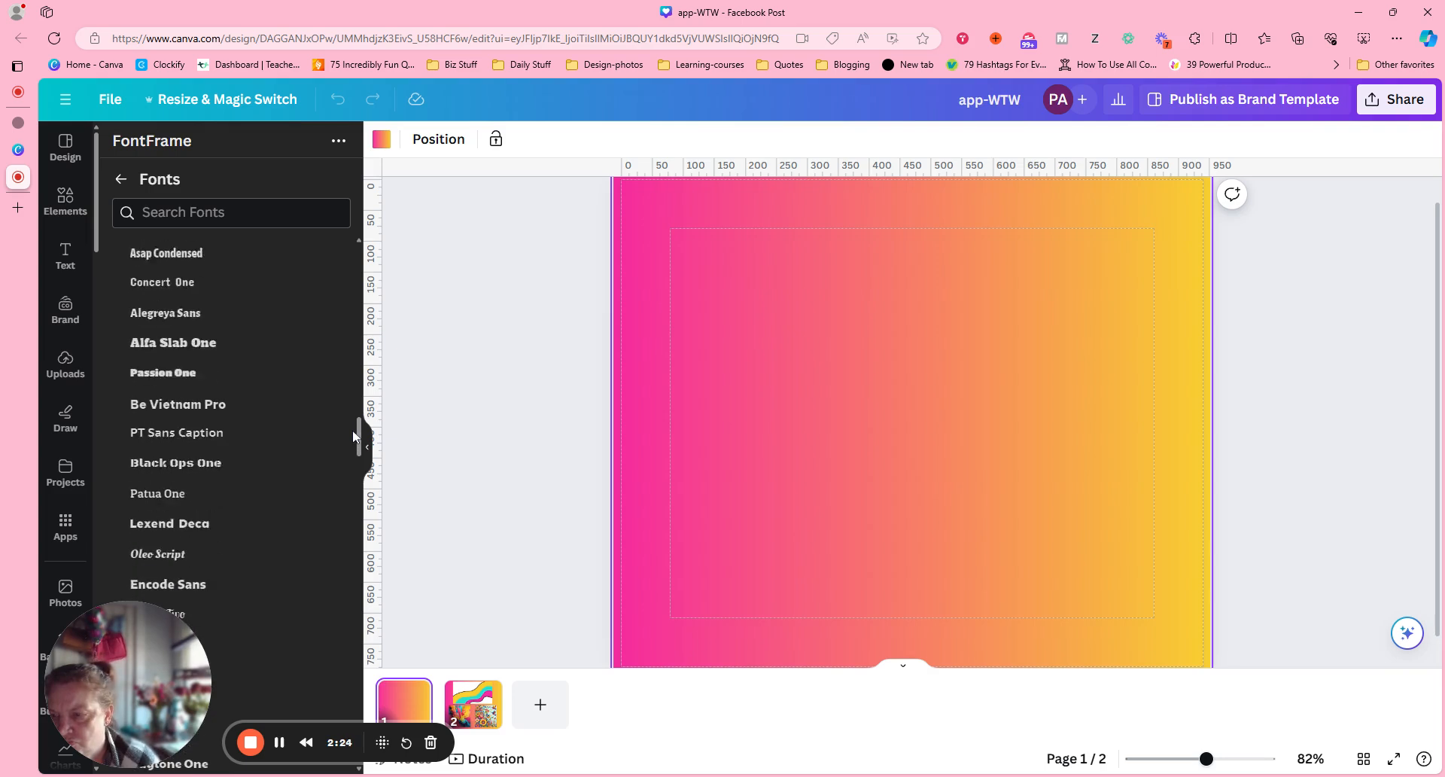
click(158, 343)
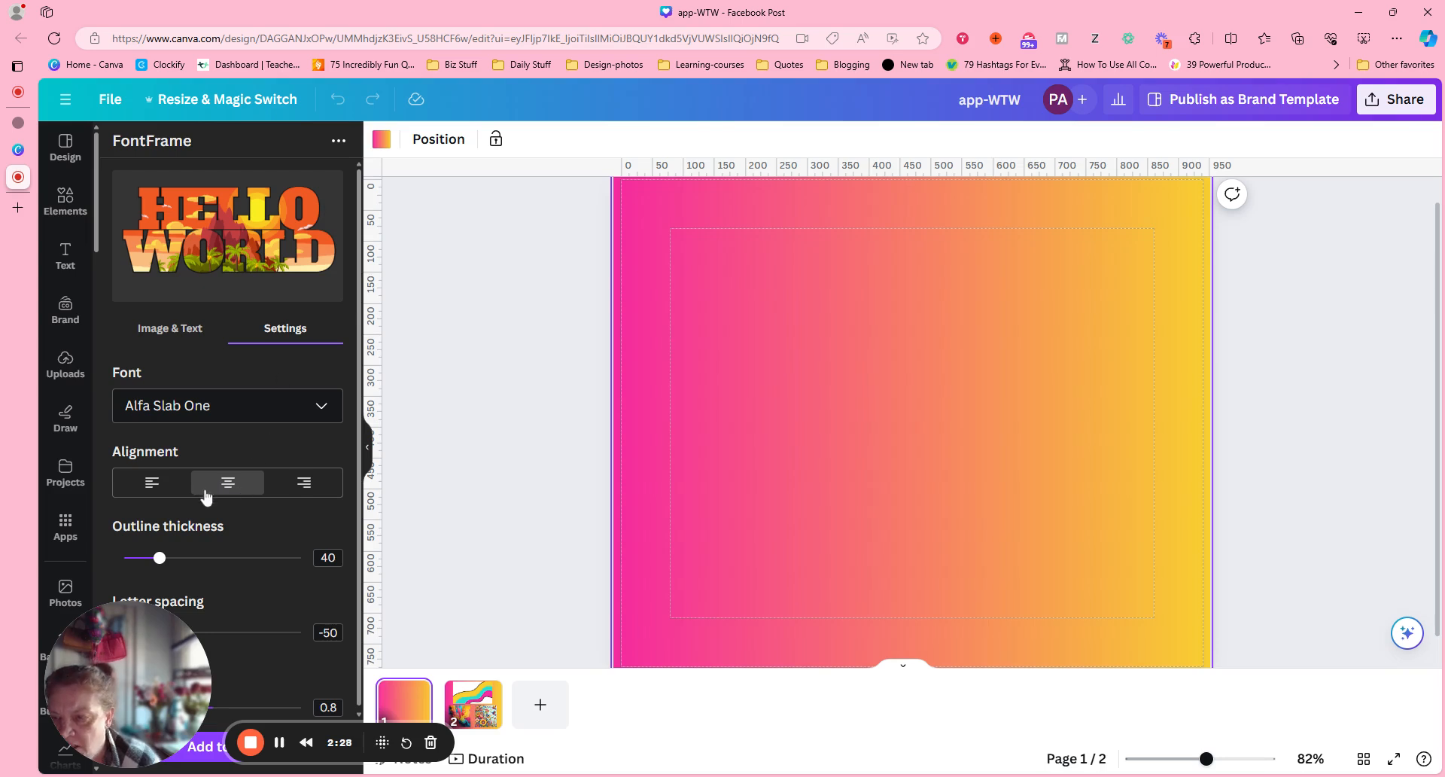
Set the FontFrame text's outline thickness to 93, letter spacing to 55 and line spacing to 0.95.
drag(159, 566, 208, 569)
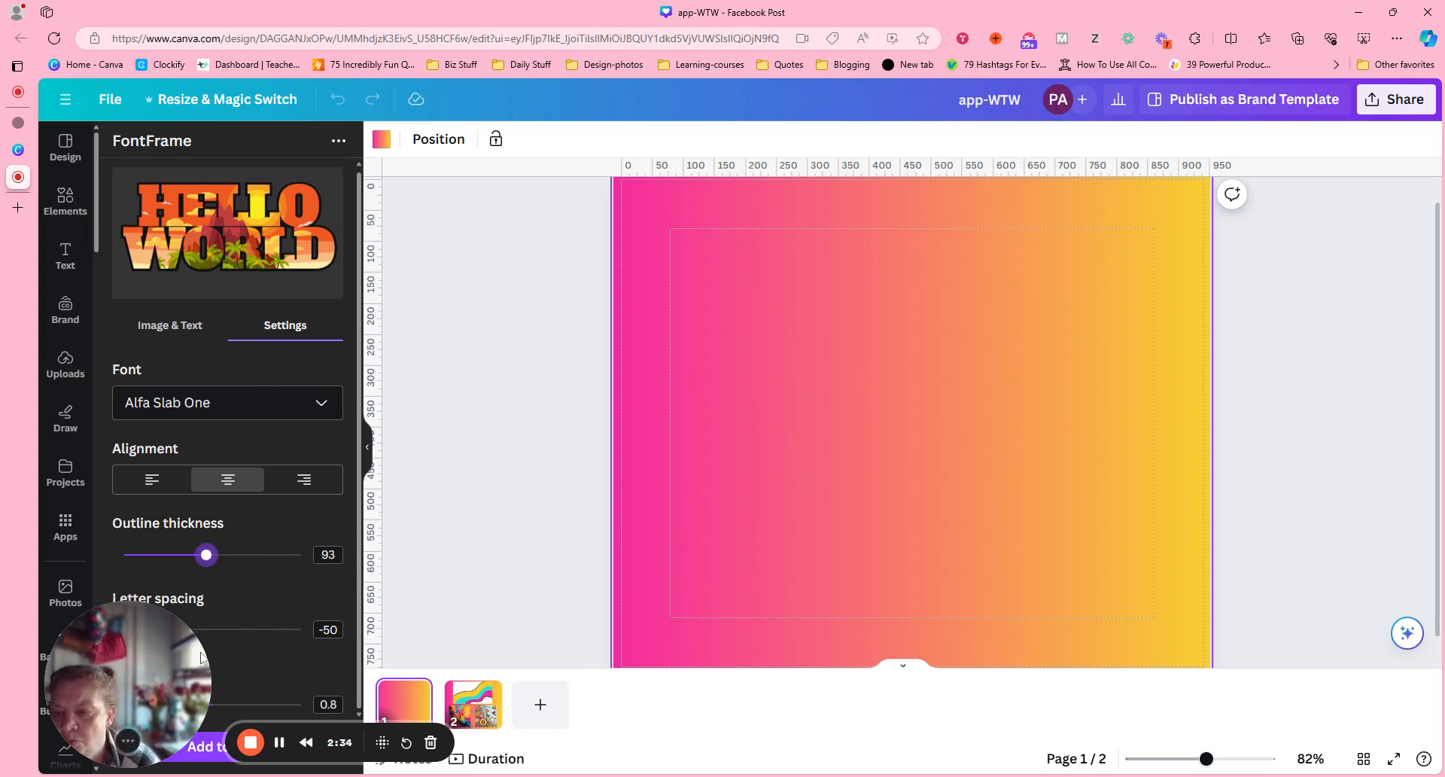
drag(169, 669, 493, 203)
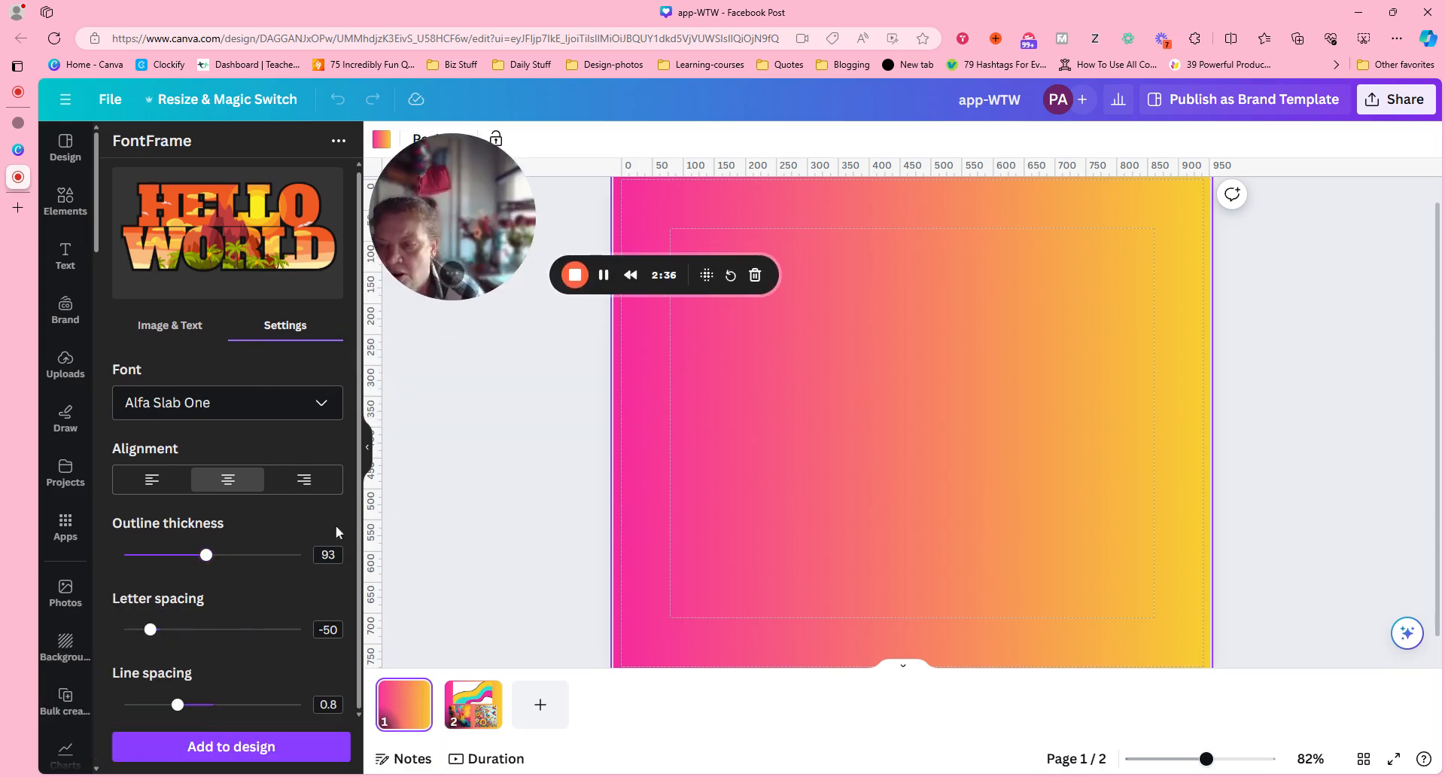
drag(154, 645, 172, 645)
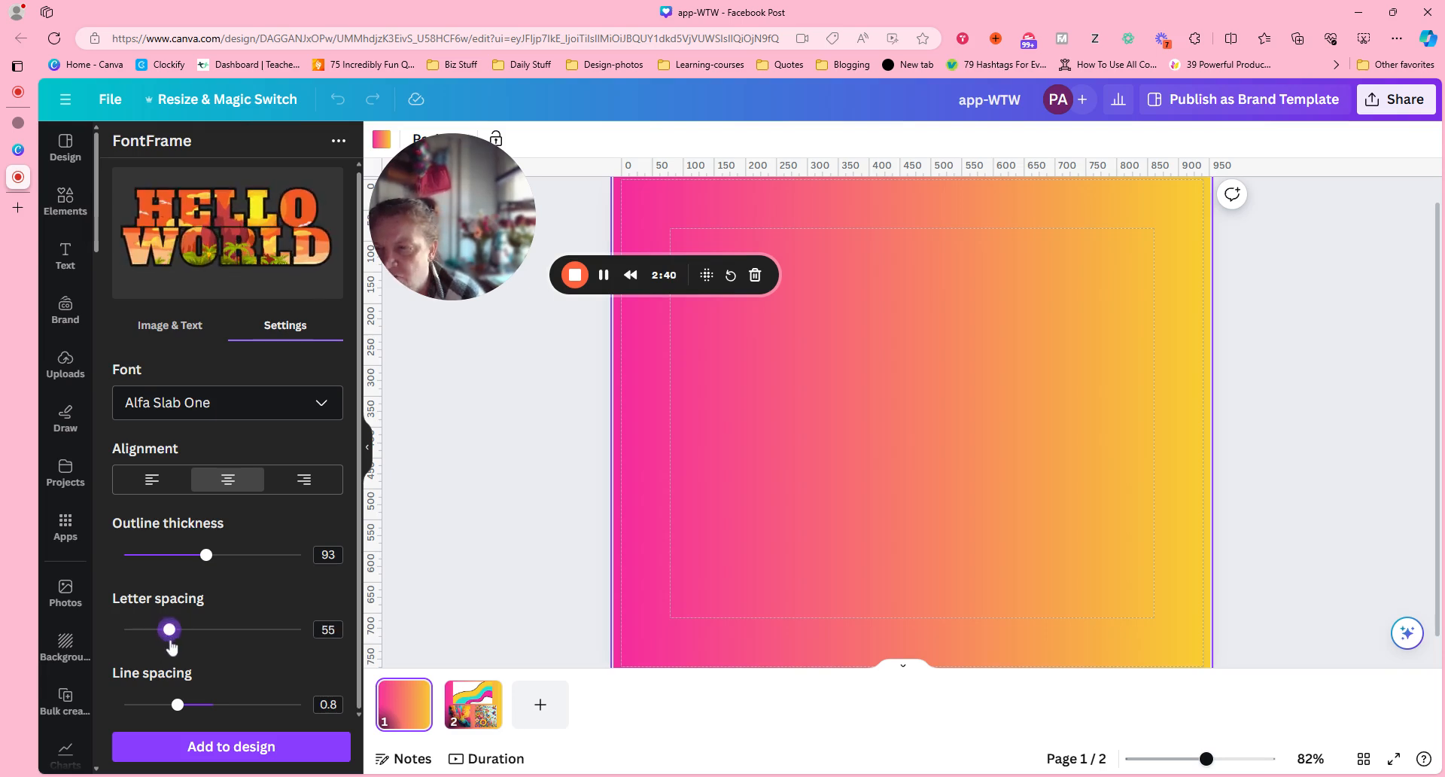
drag(178, 705, 208, 715)
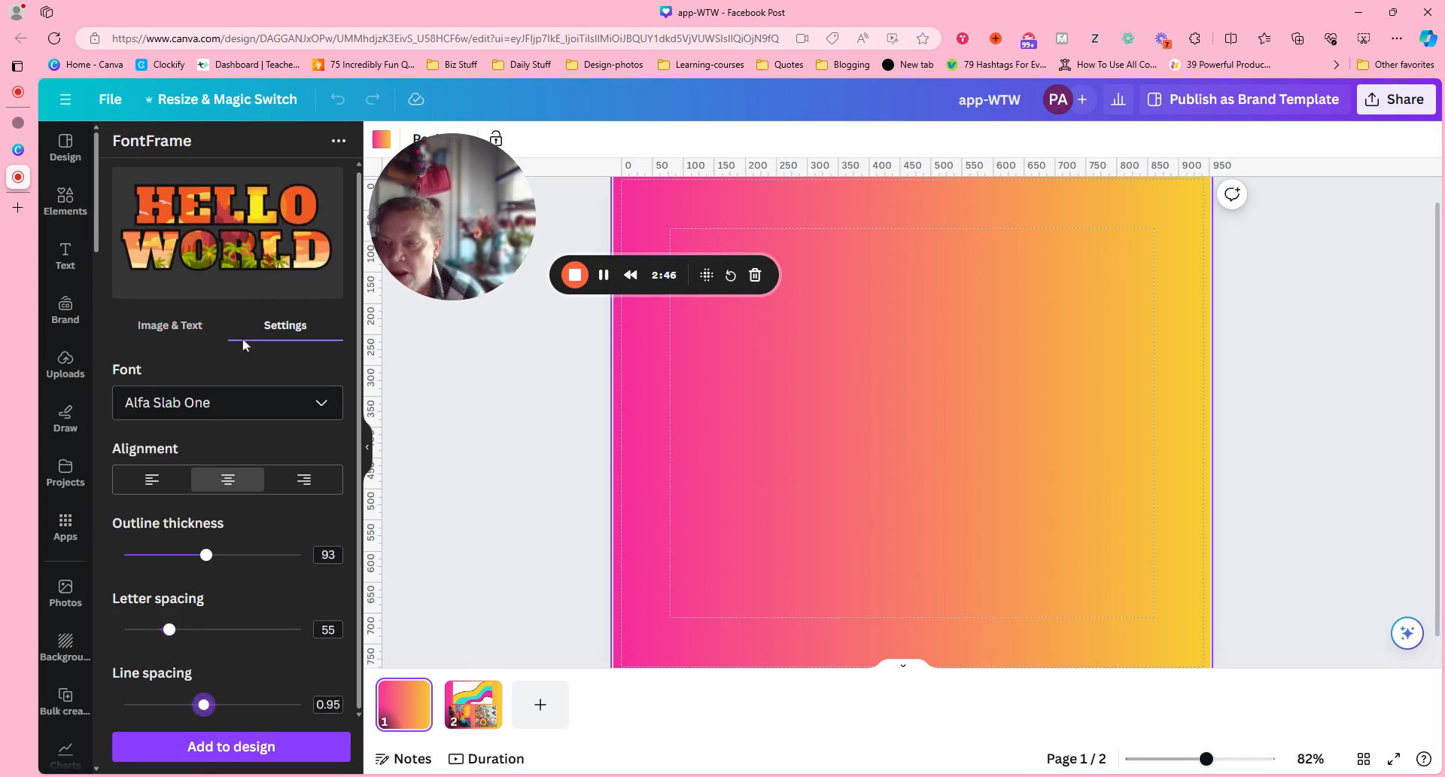
Return to FontFrame's image and text options and select the floral bird image on page 2 of the design.
click(182, 324)
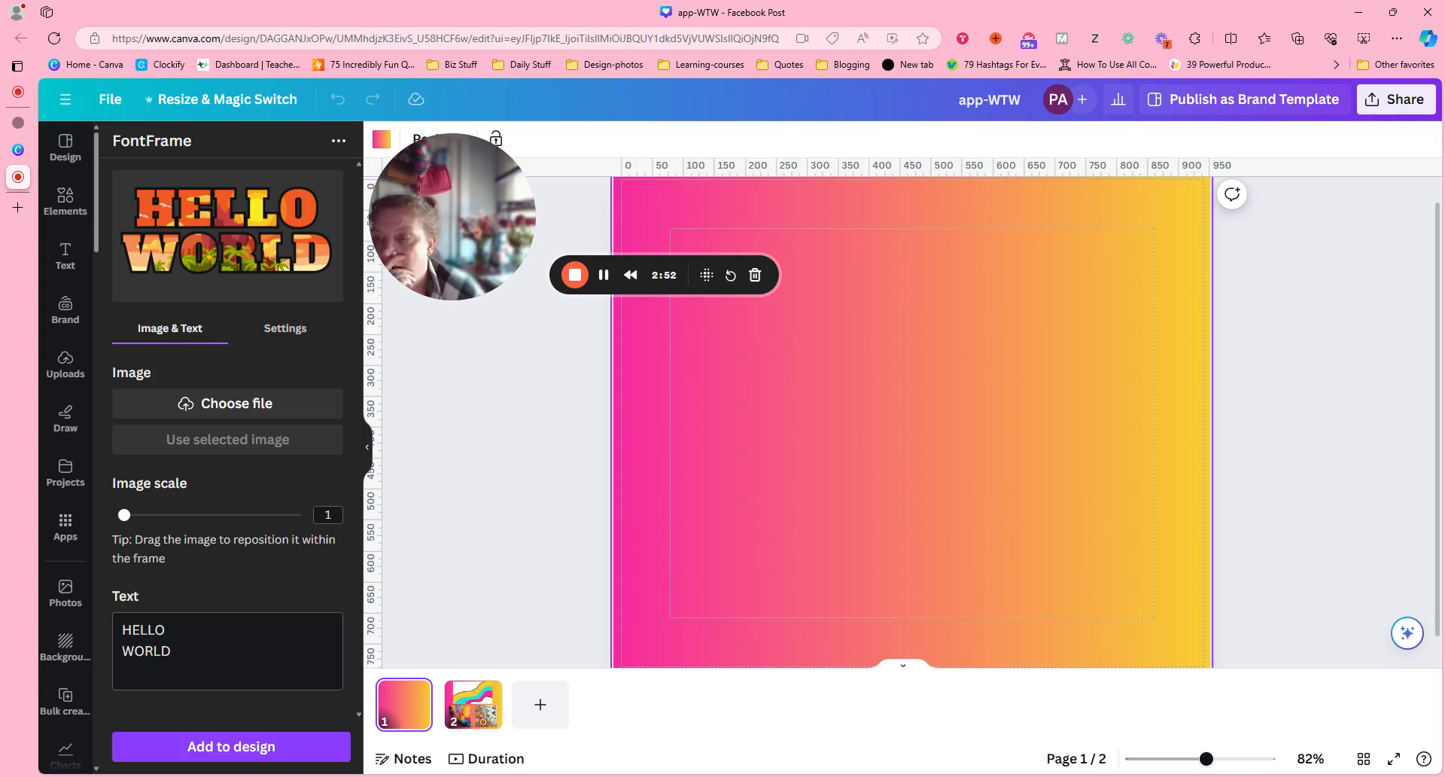
click(489, 723)
click(1127, 521)
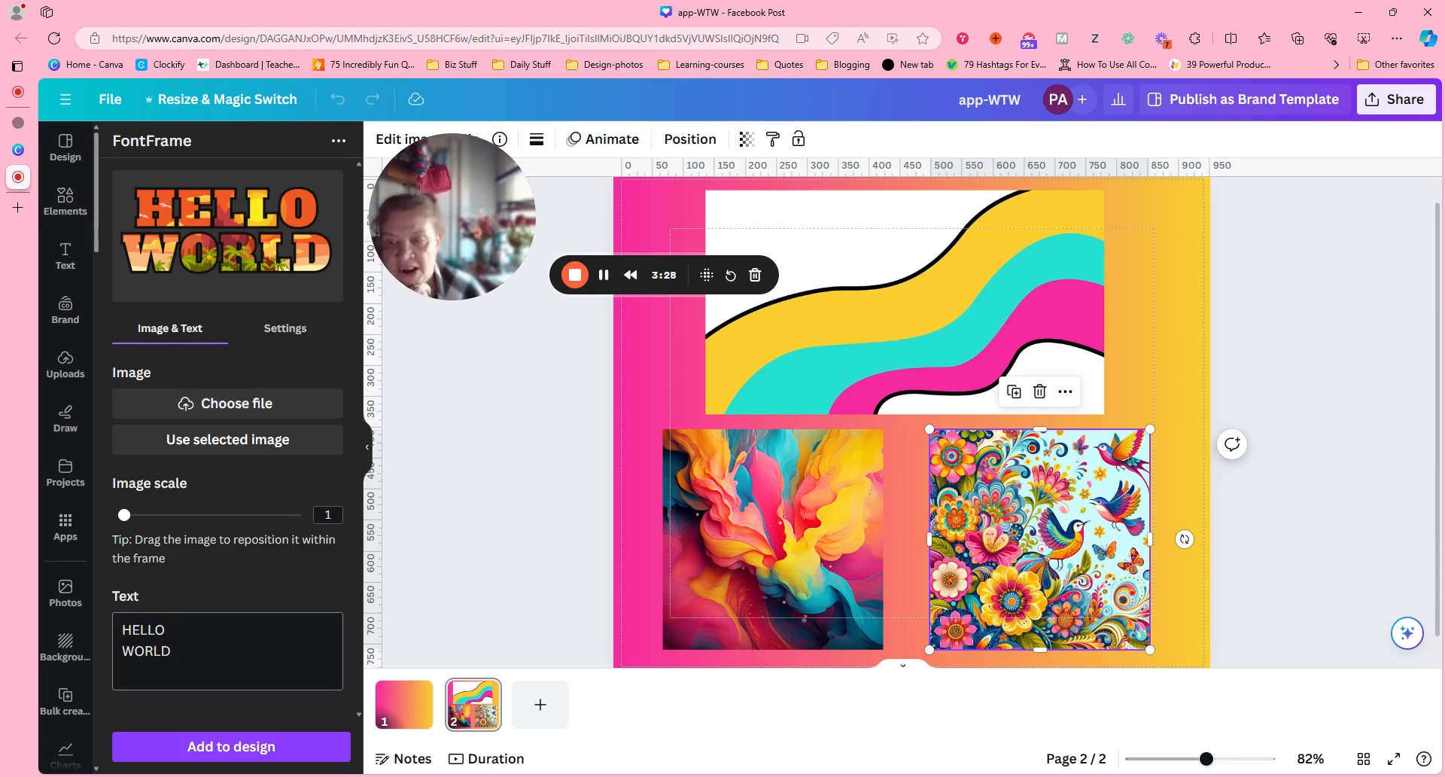
Replace the FontFrame text with three lines: "Welcome to", "Canva Creations", and "With" followed by the creator's first name.
key(ctrl+a)
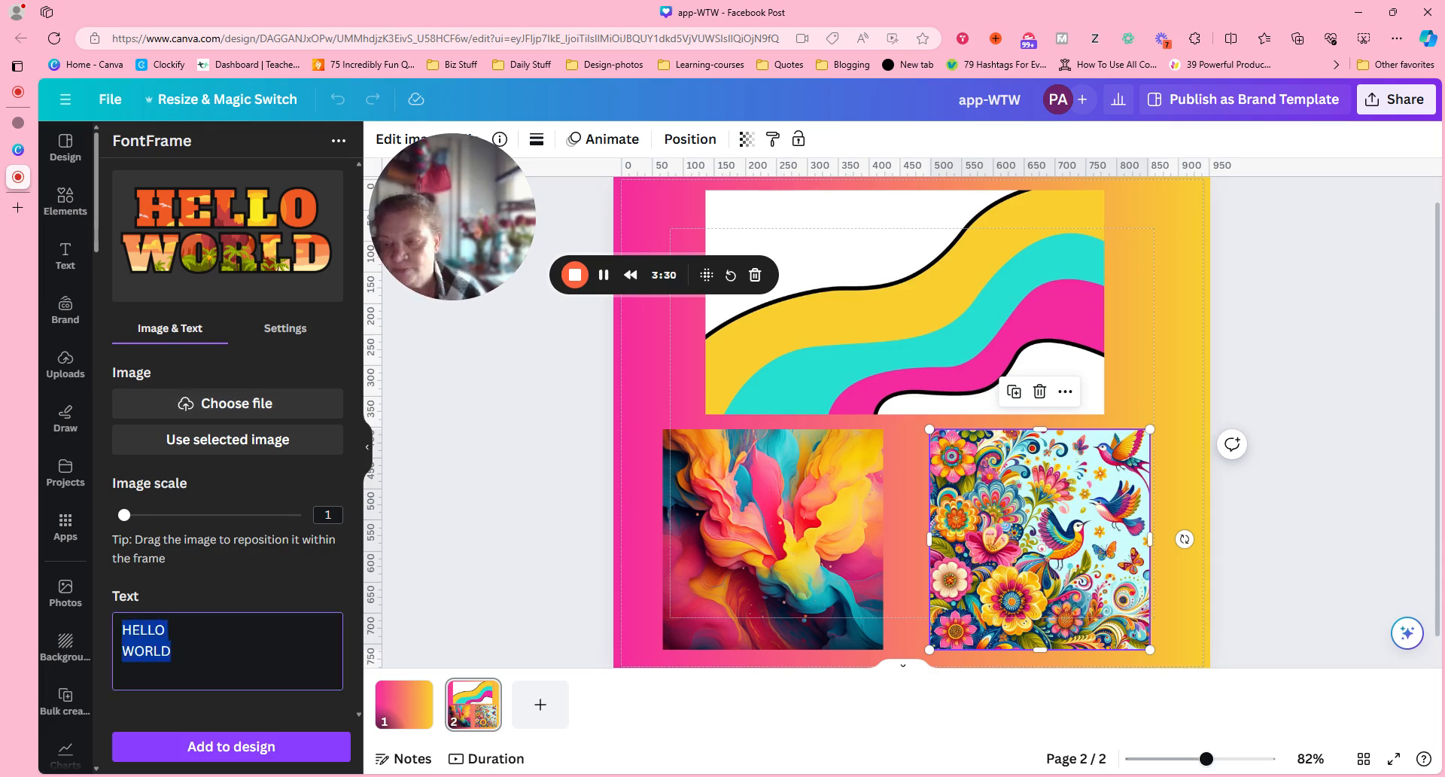
text(Wel)
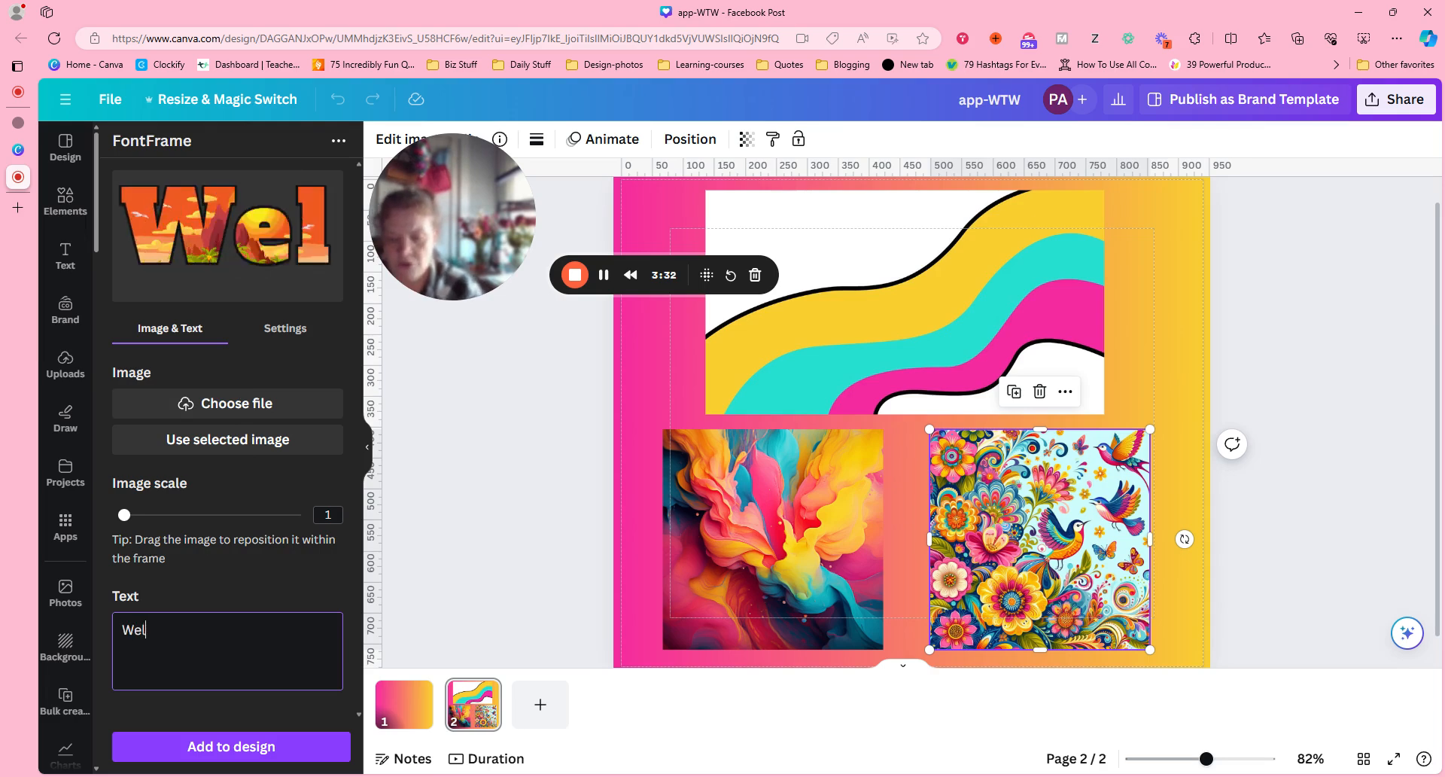
text(come to)
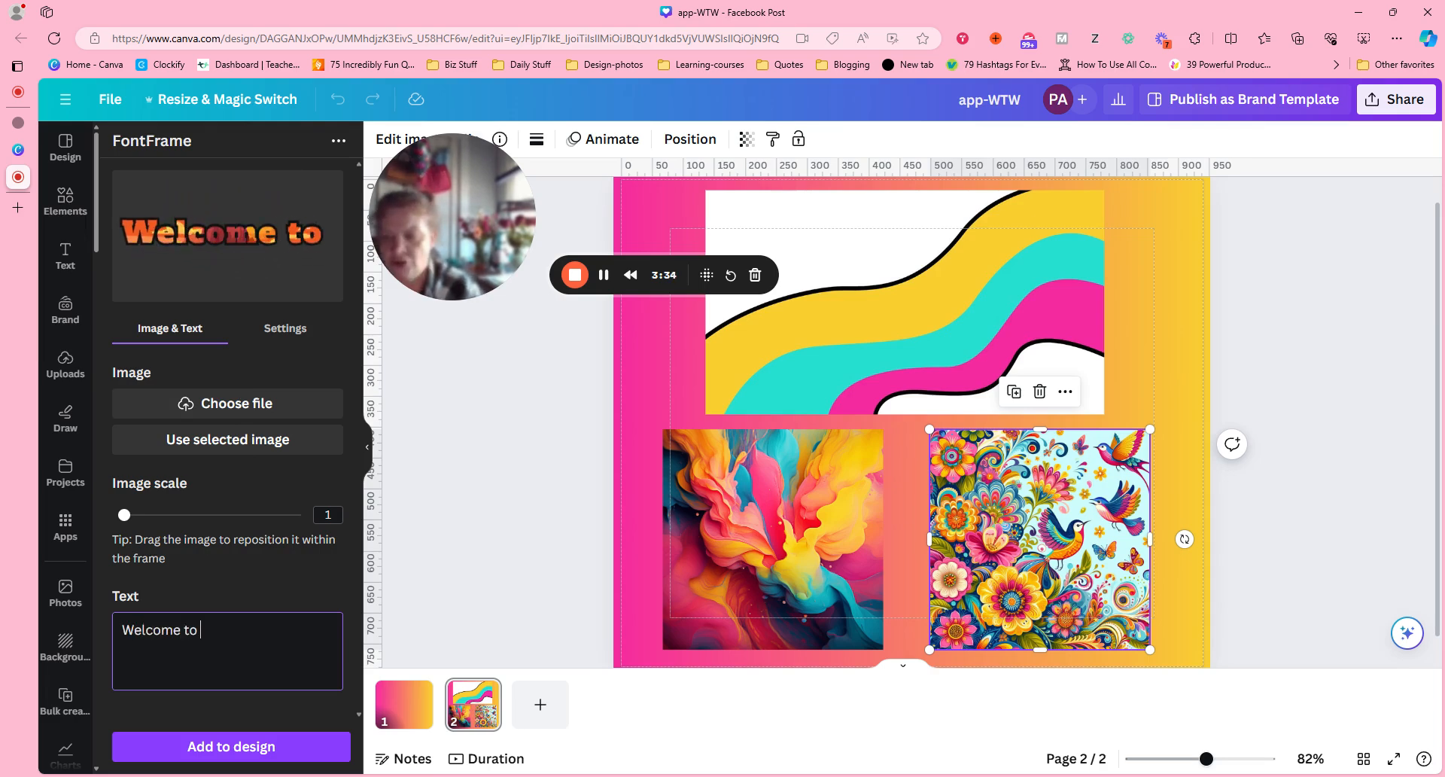
key(Return)
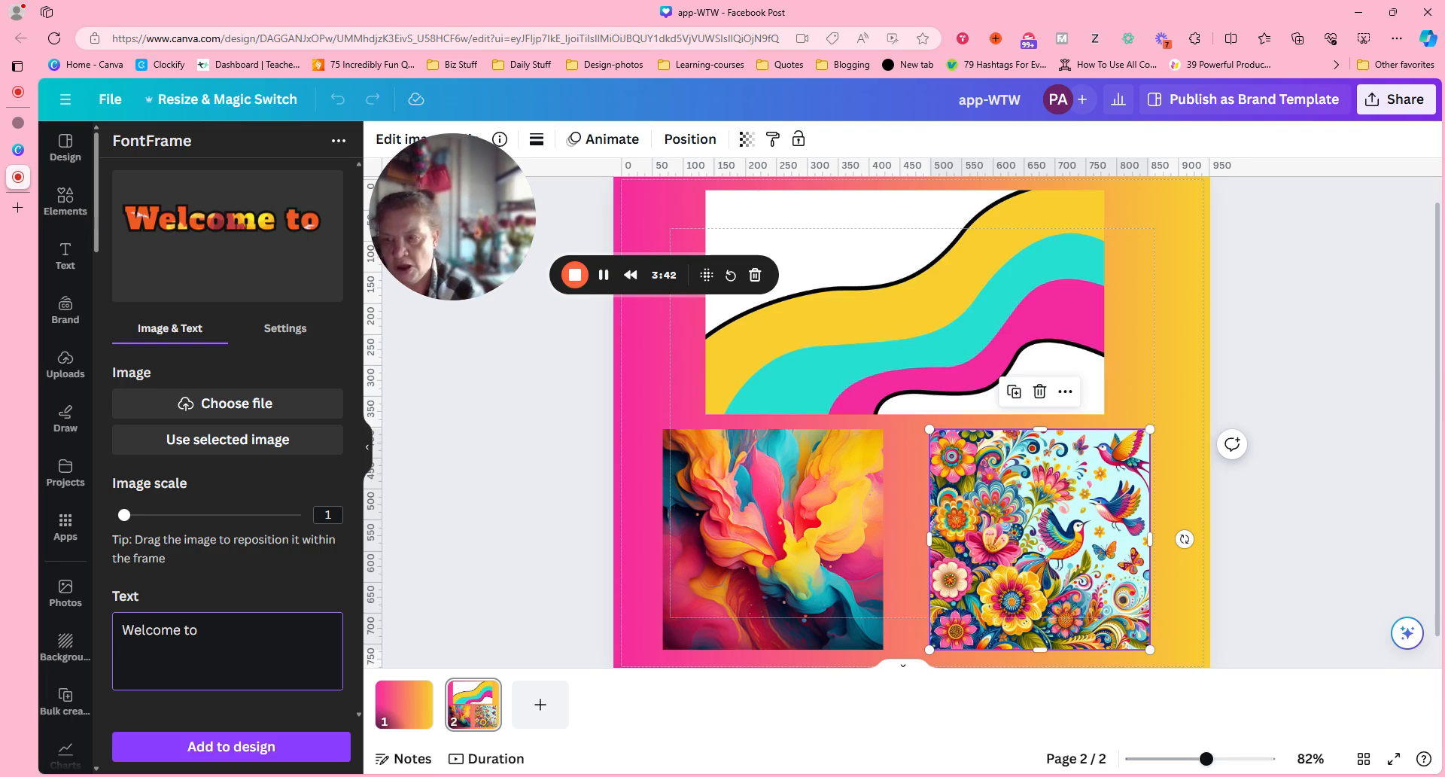
text(Canva )
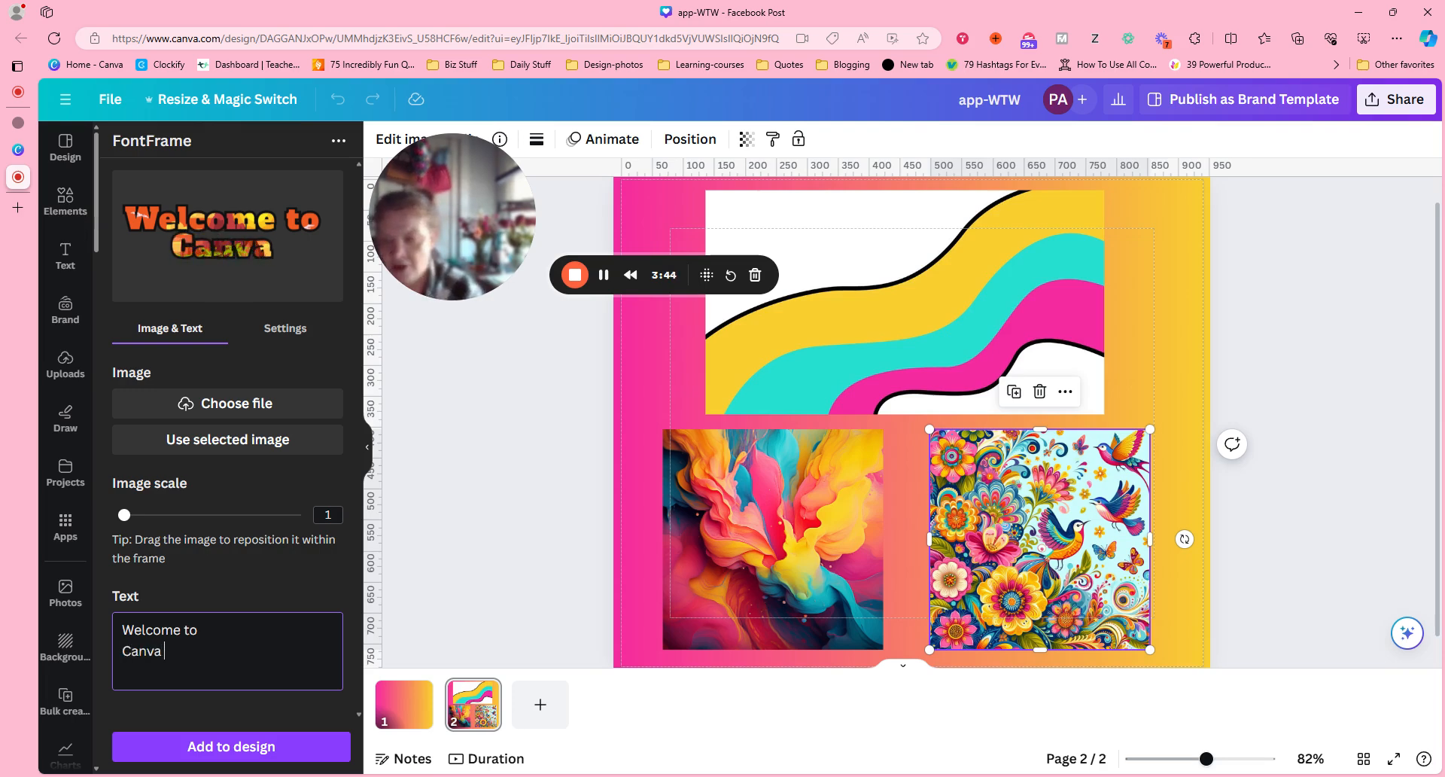
text(Creations)
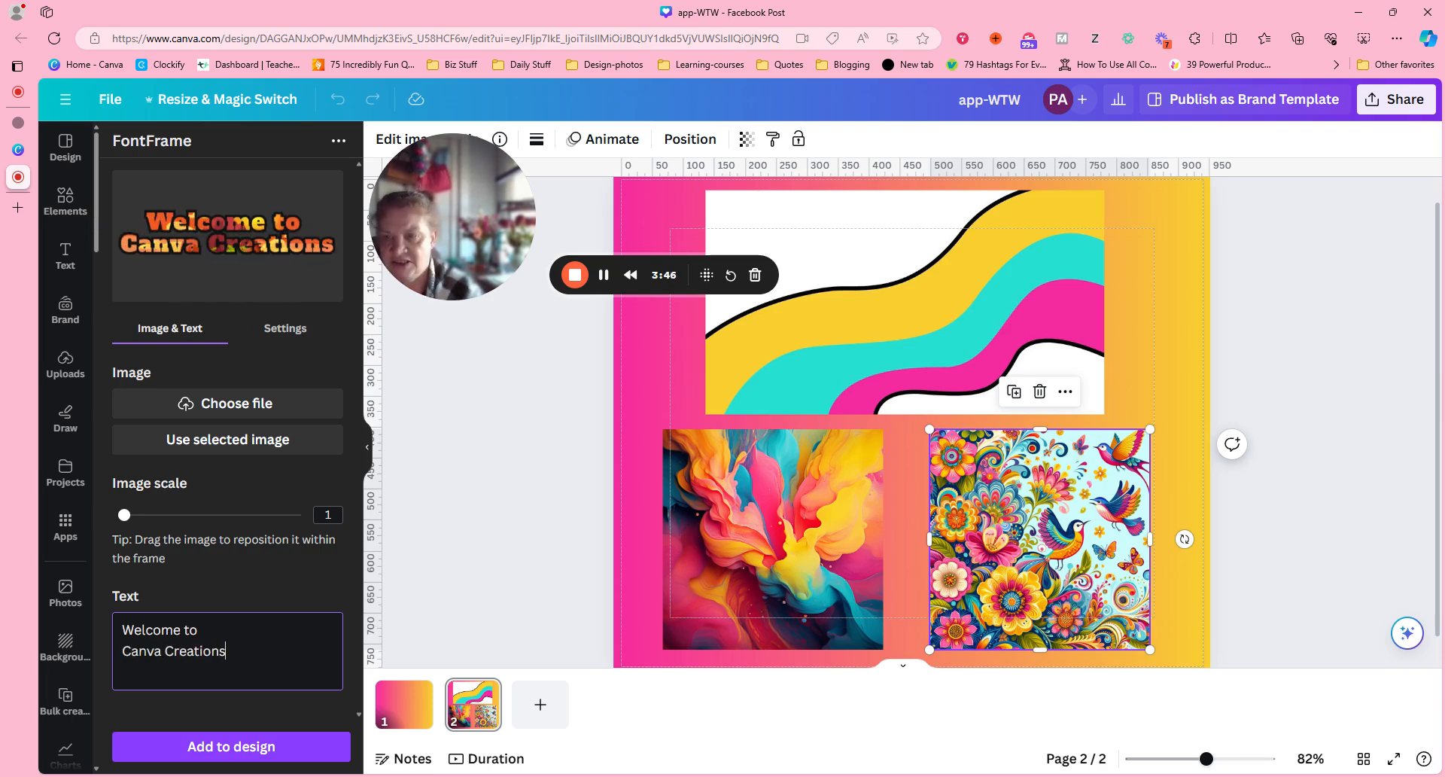
key(Return)
text(With p)
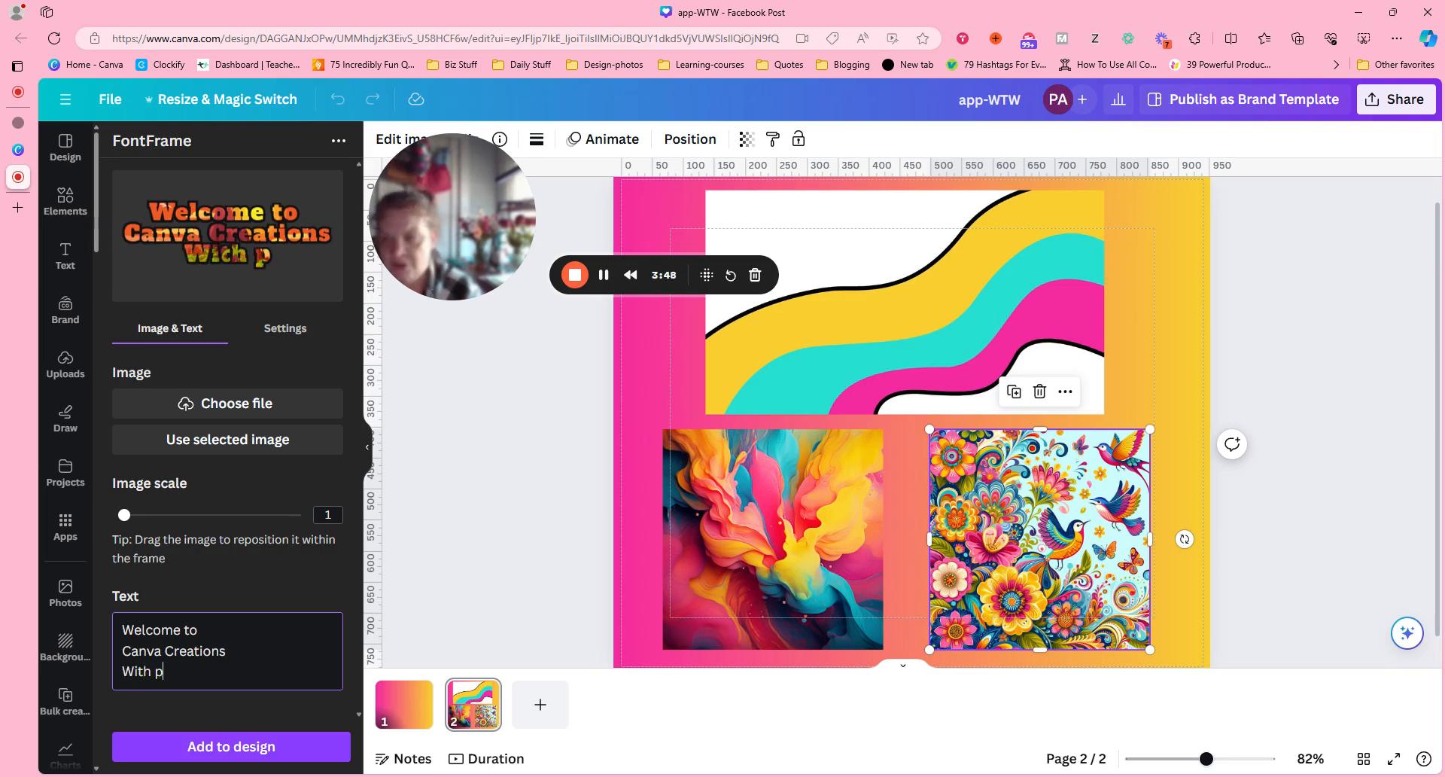
key(BackSpace)
text(Pam)
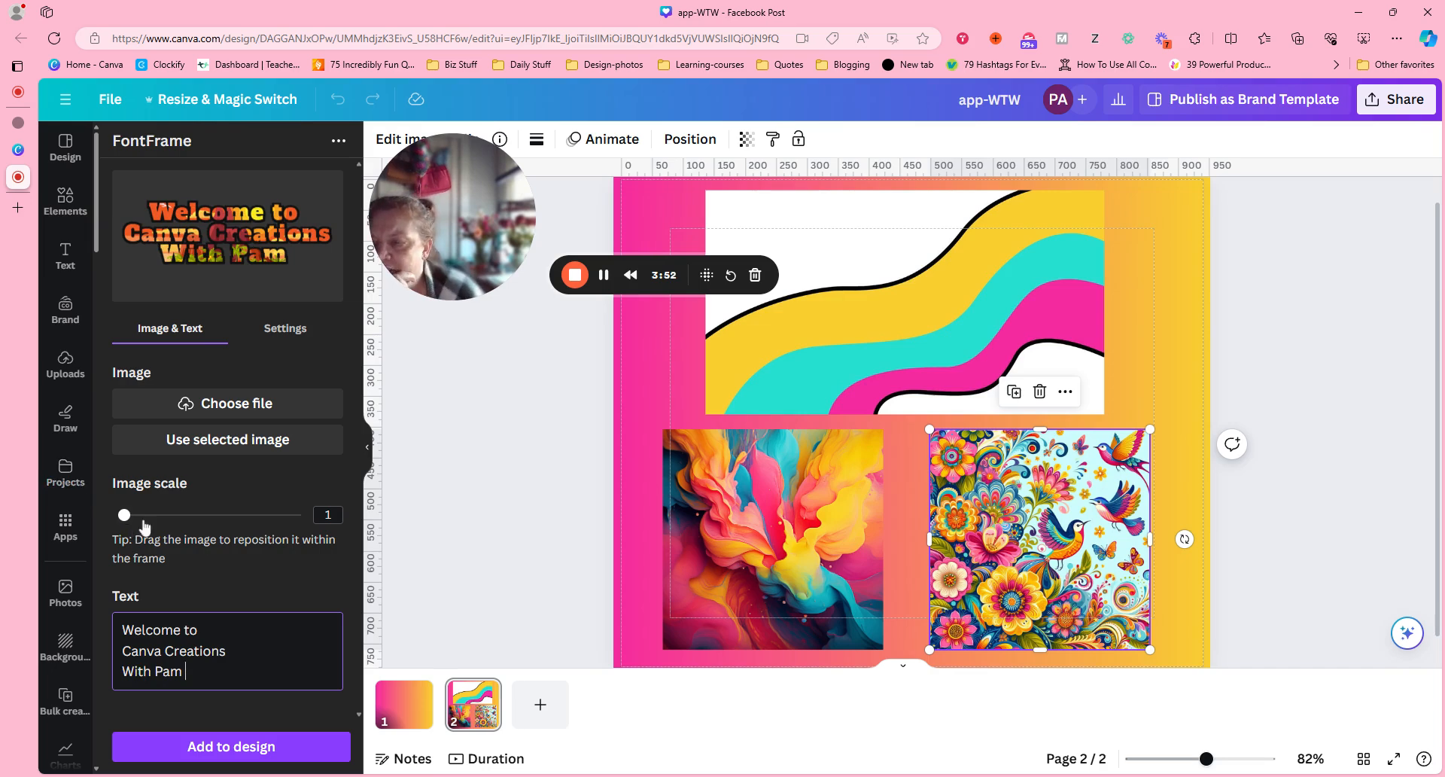
Increase the FontFrame text's line spacing to 1.05 and return to the image and text options.
click(290, 331)
drag(208, 709, 225, 711)
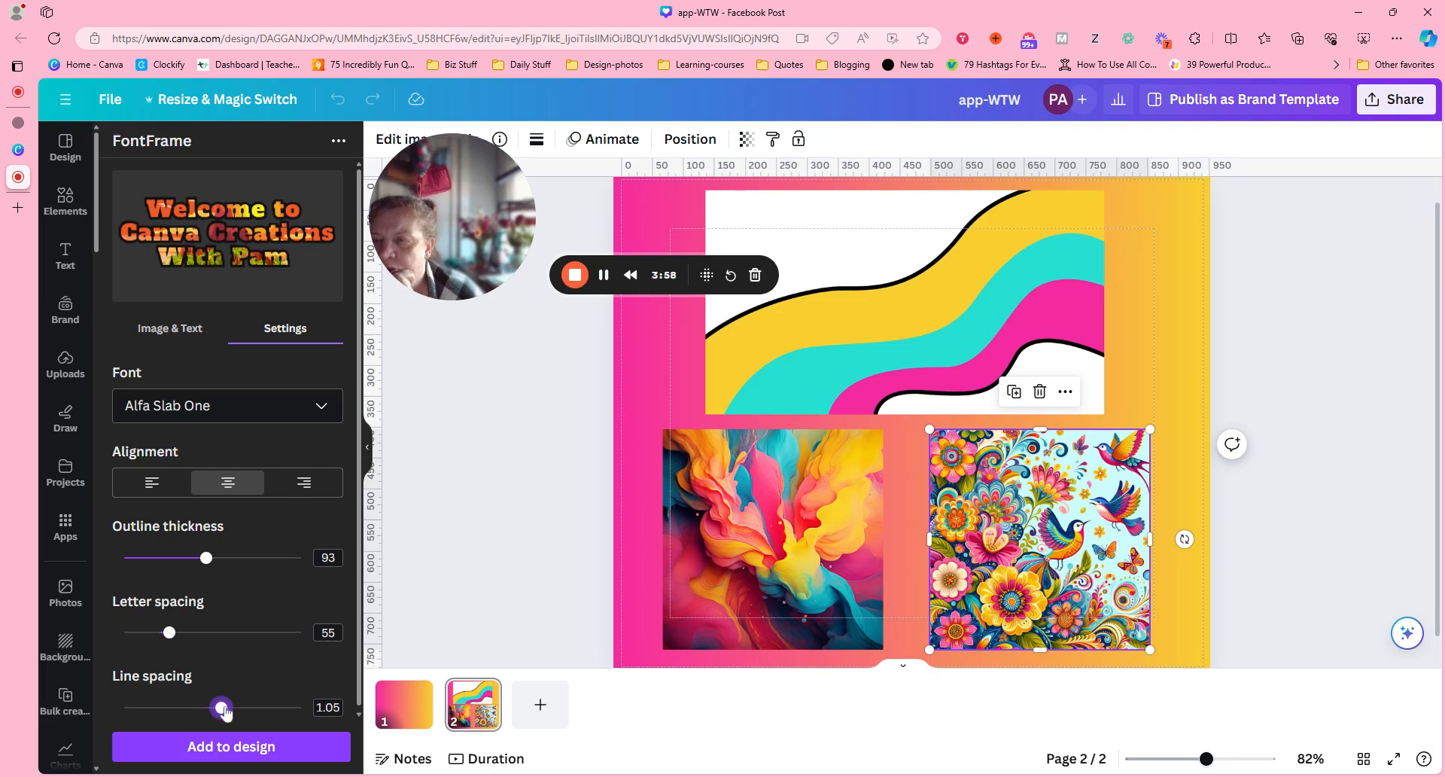
click(181, 328)
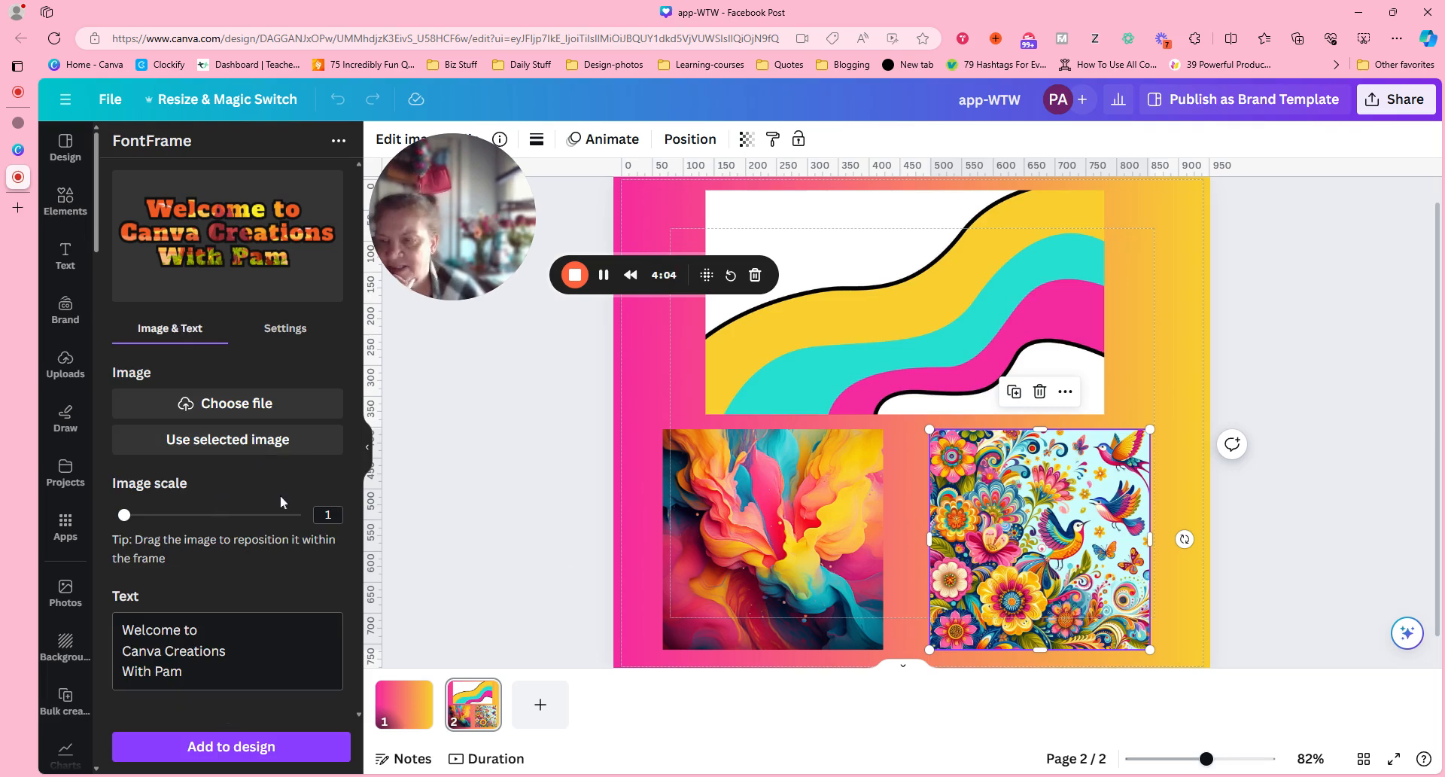
Fill the lettering with the selected floral bird image and set the image scale to 5.
click(228, 444)
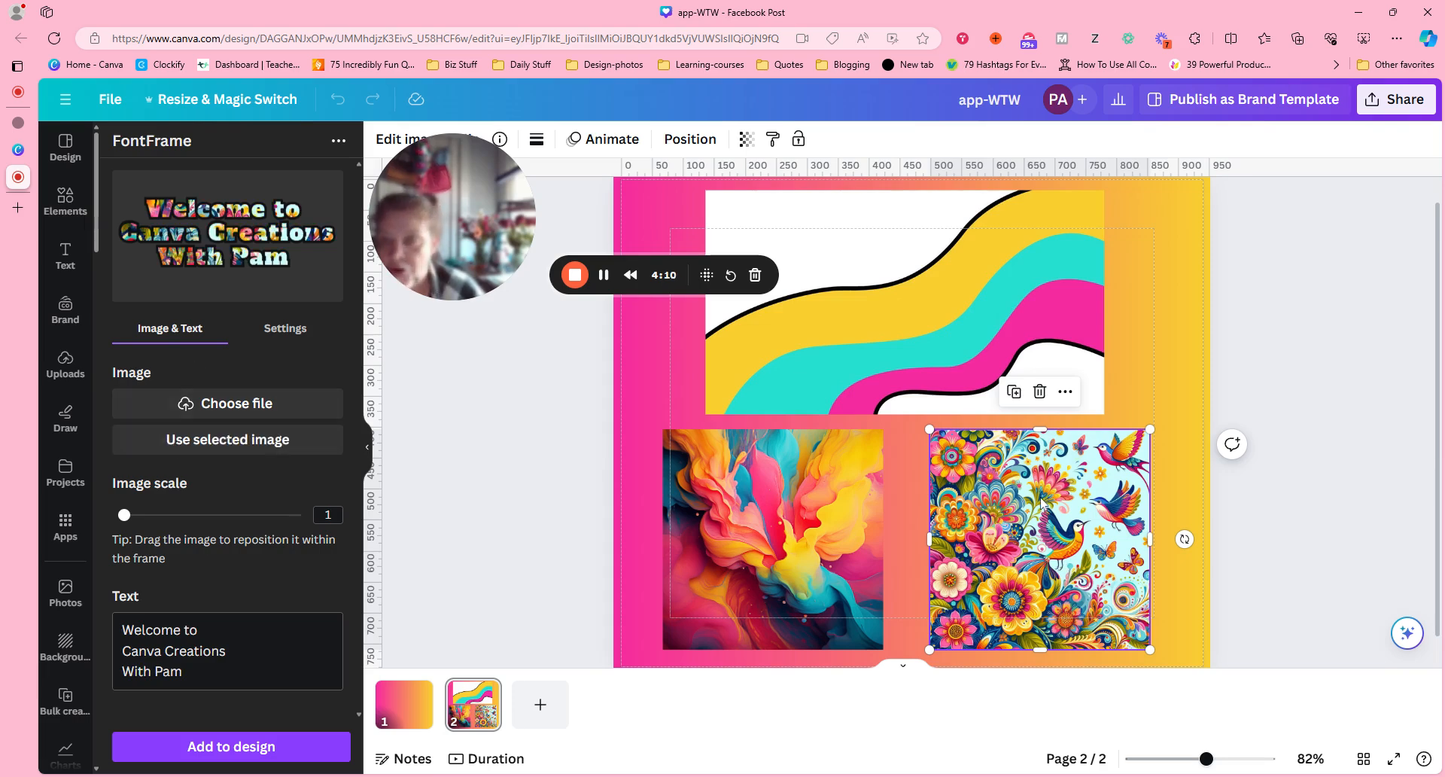
drag(126, 519, 378, 542)
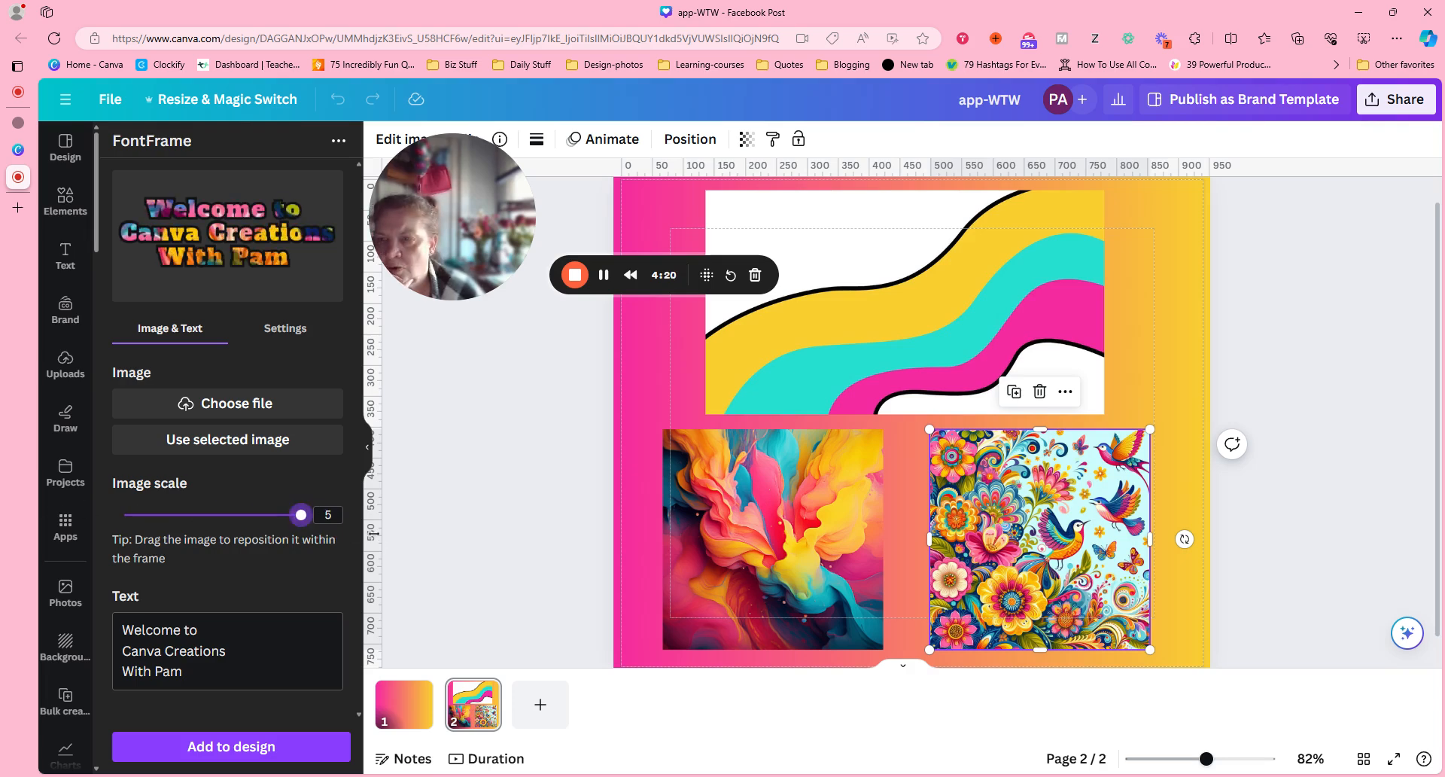
Fill the lettering with the swirling paint image from page 2, keeping the image scale at 1.
click(787, 564)
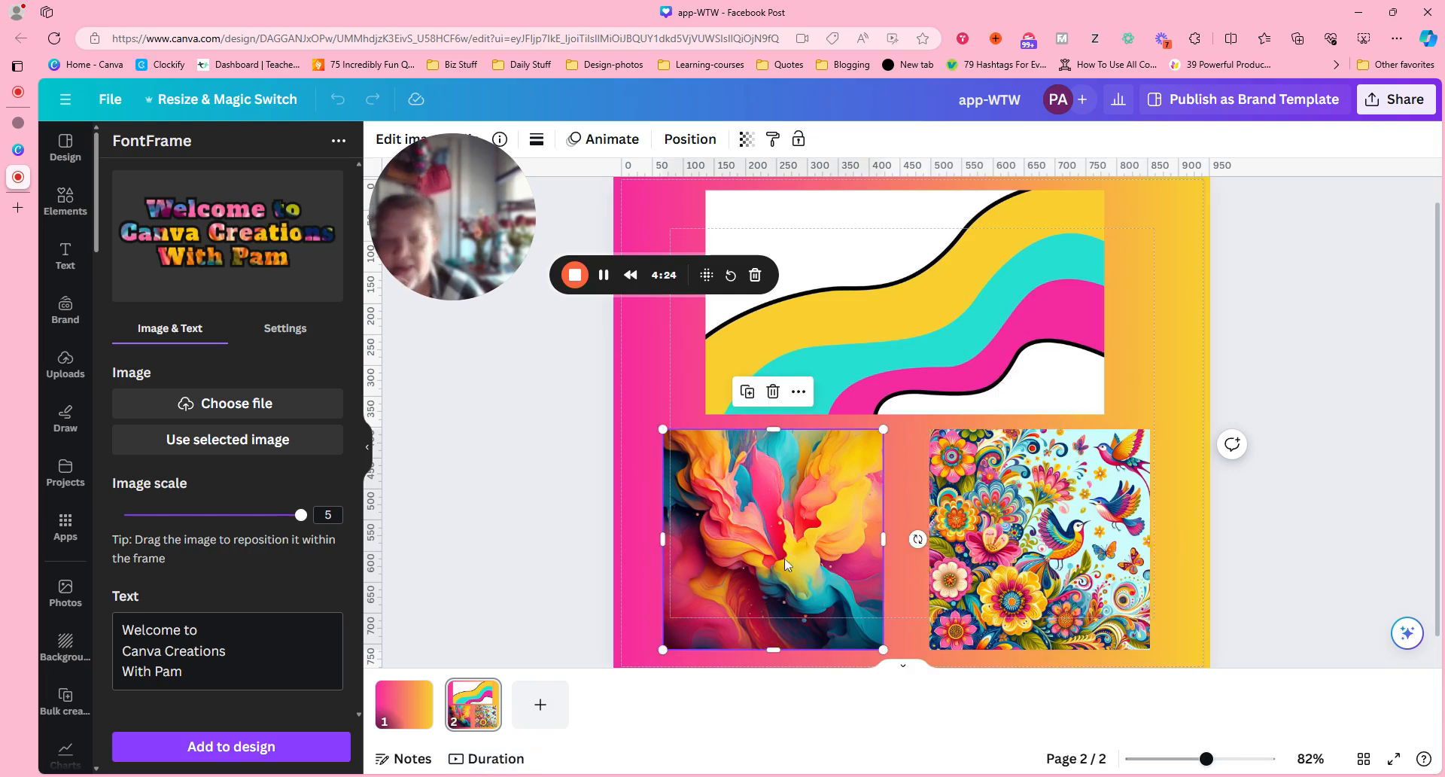
click(237, 444)
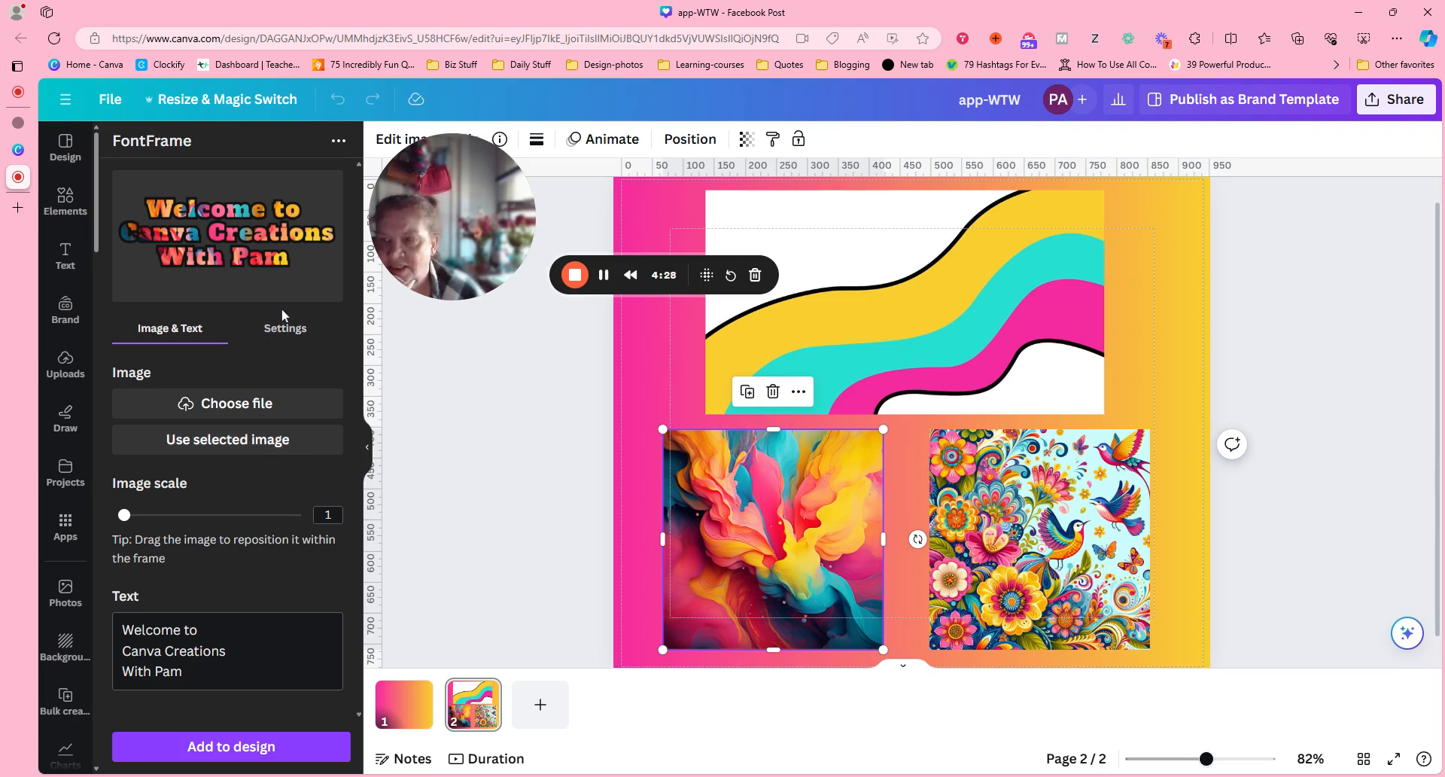
mouse_move(125, 517)
mouse_down()
mouse_move(301, 515)
mouse_move(118, 515)
mouse_up()
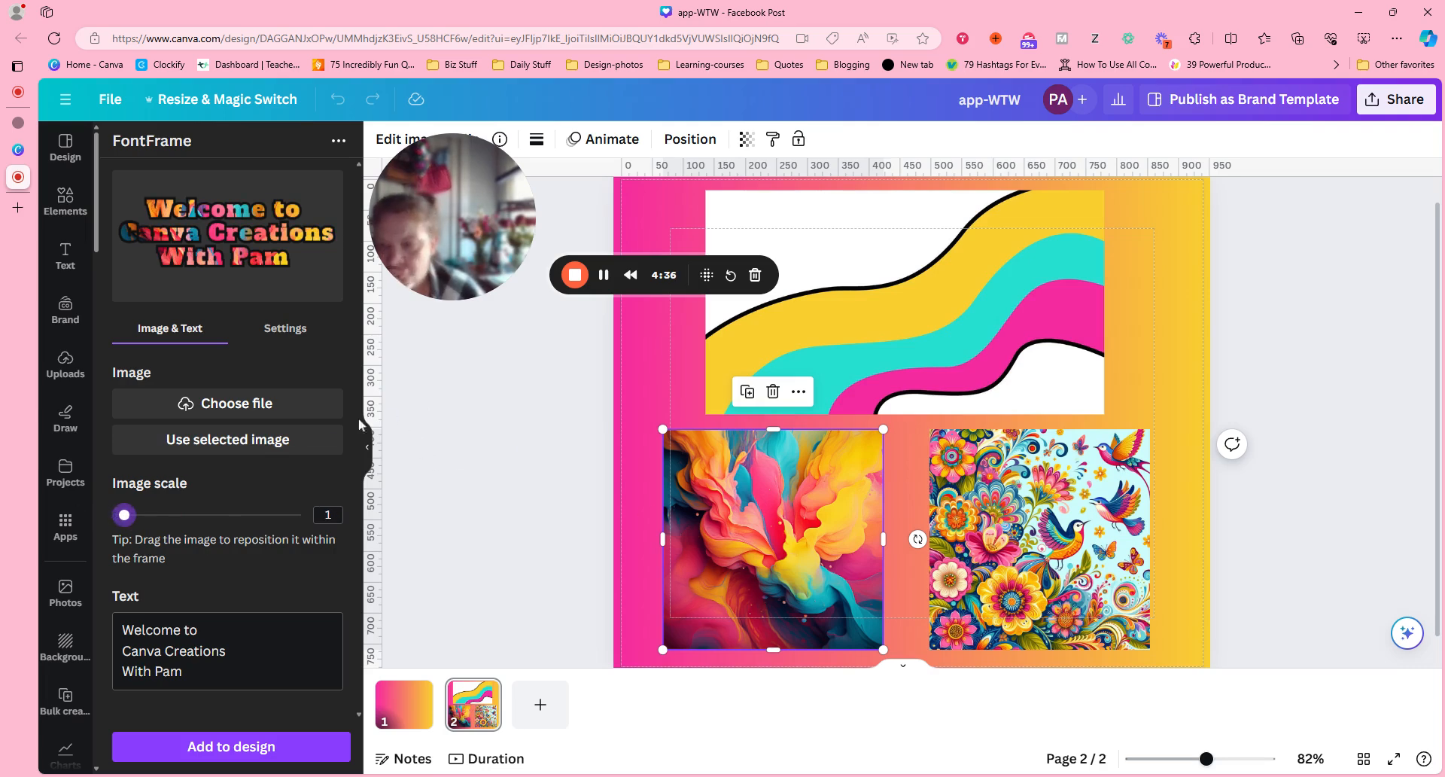
Fill the lettering with the wavy yellow, turquoise and pink striped image on page 2.
click(816, 344)
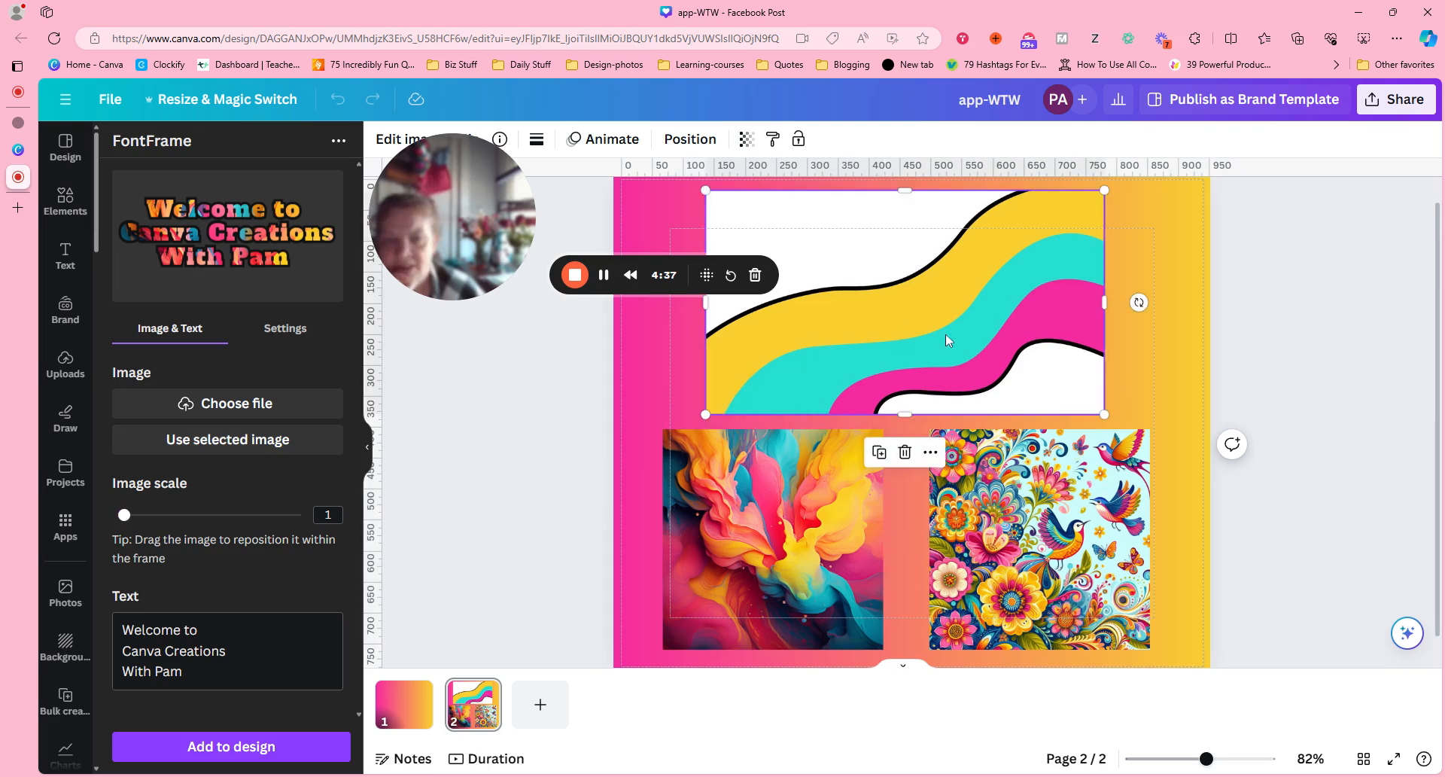
click(230, 442)
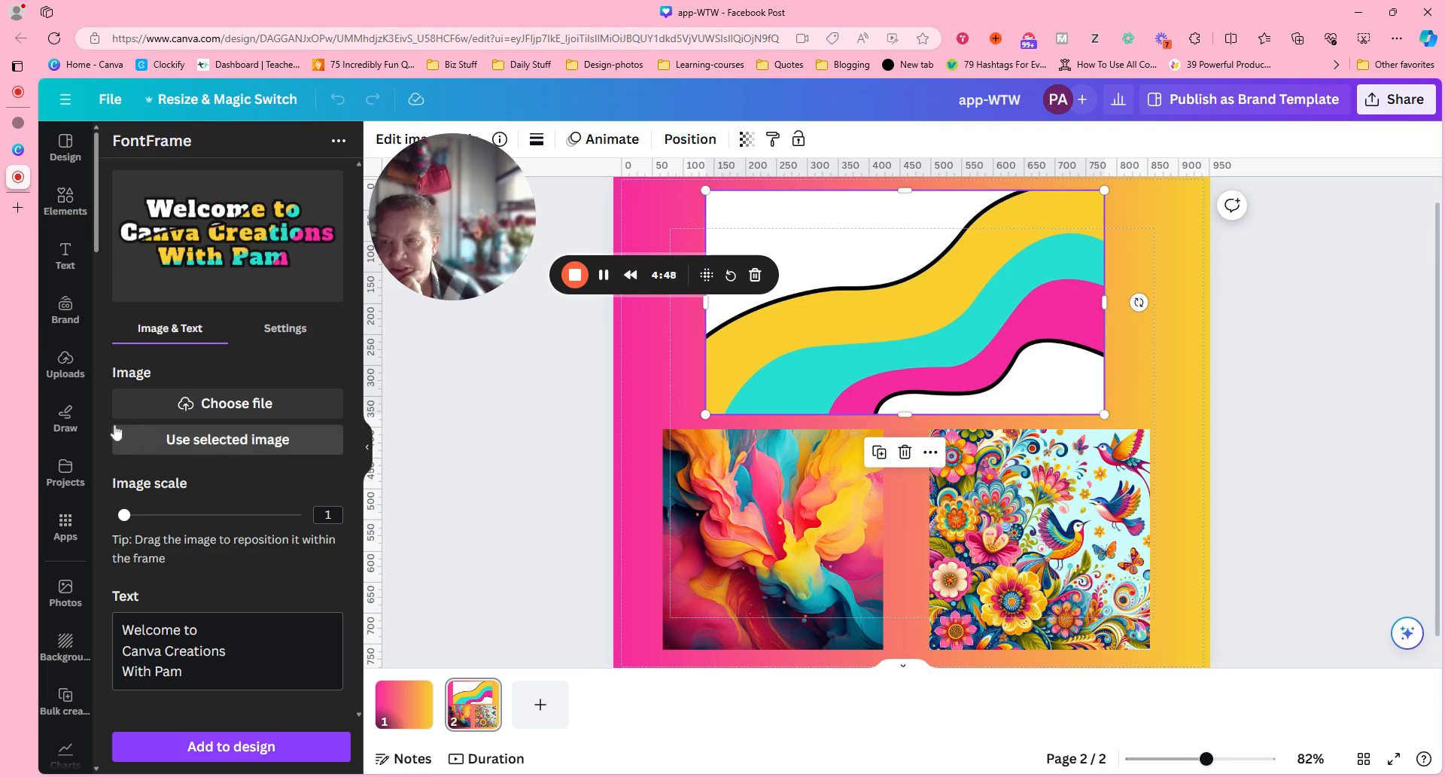
Reposition the wavy striped image within the lettering so its colours fall differently across the three lines.
drag(236, 245, 205, 204)
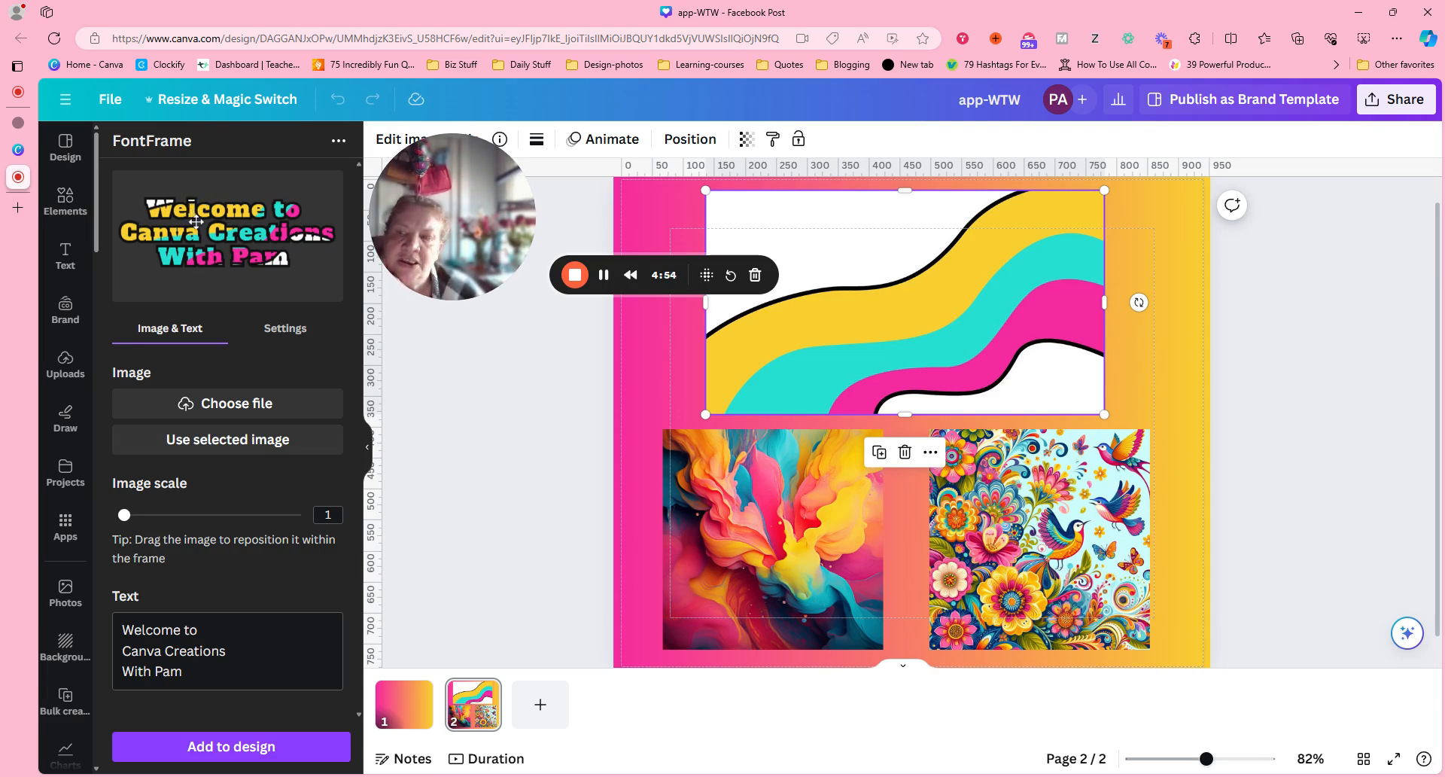
drag(196, 222, 204, 223)
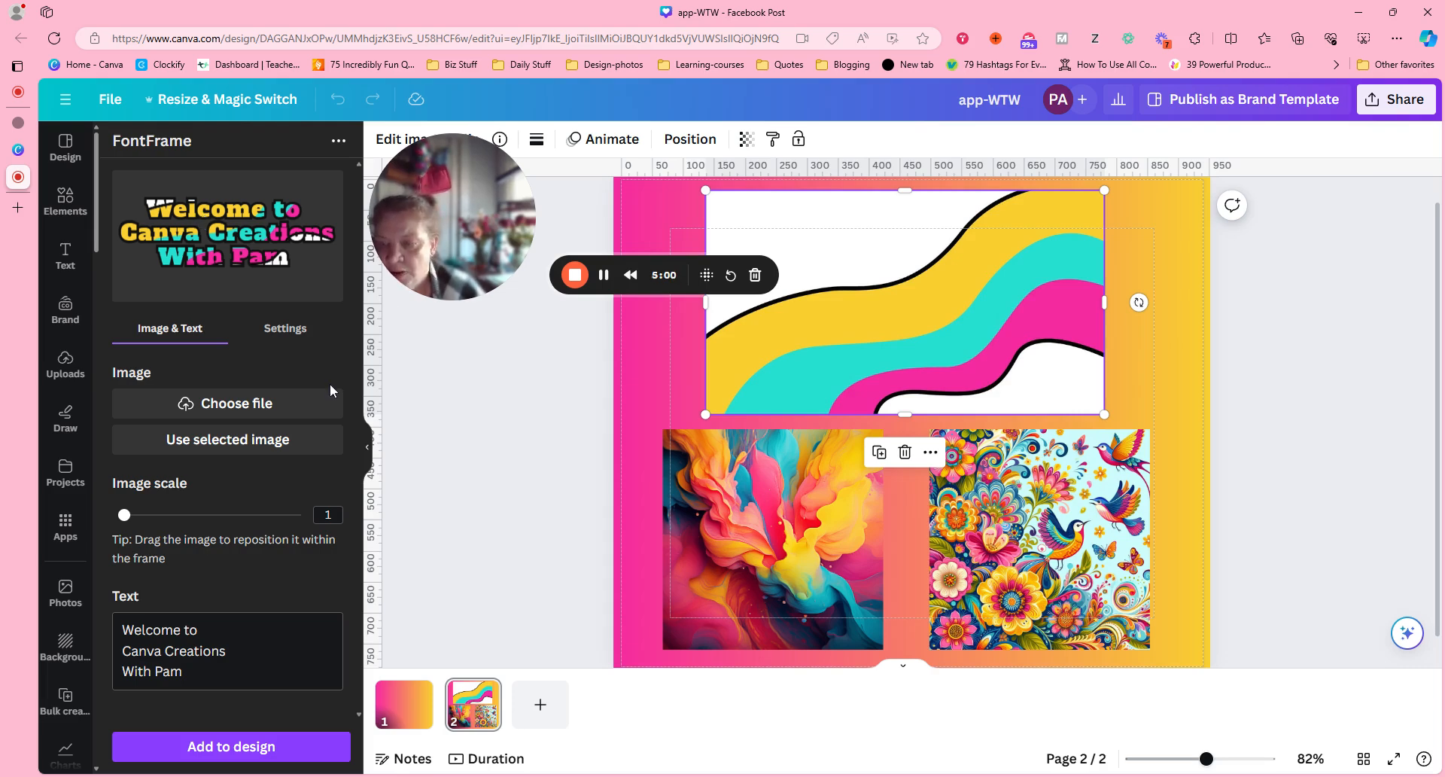
Try the swirling paint image and the floral bird image from page 2 in turn as the lettering's fill.
click(727, 528)
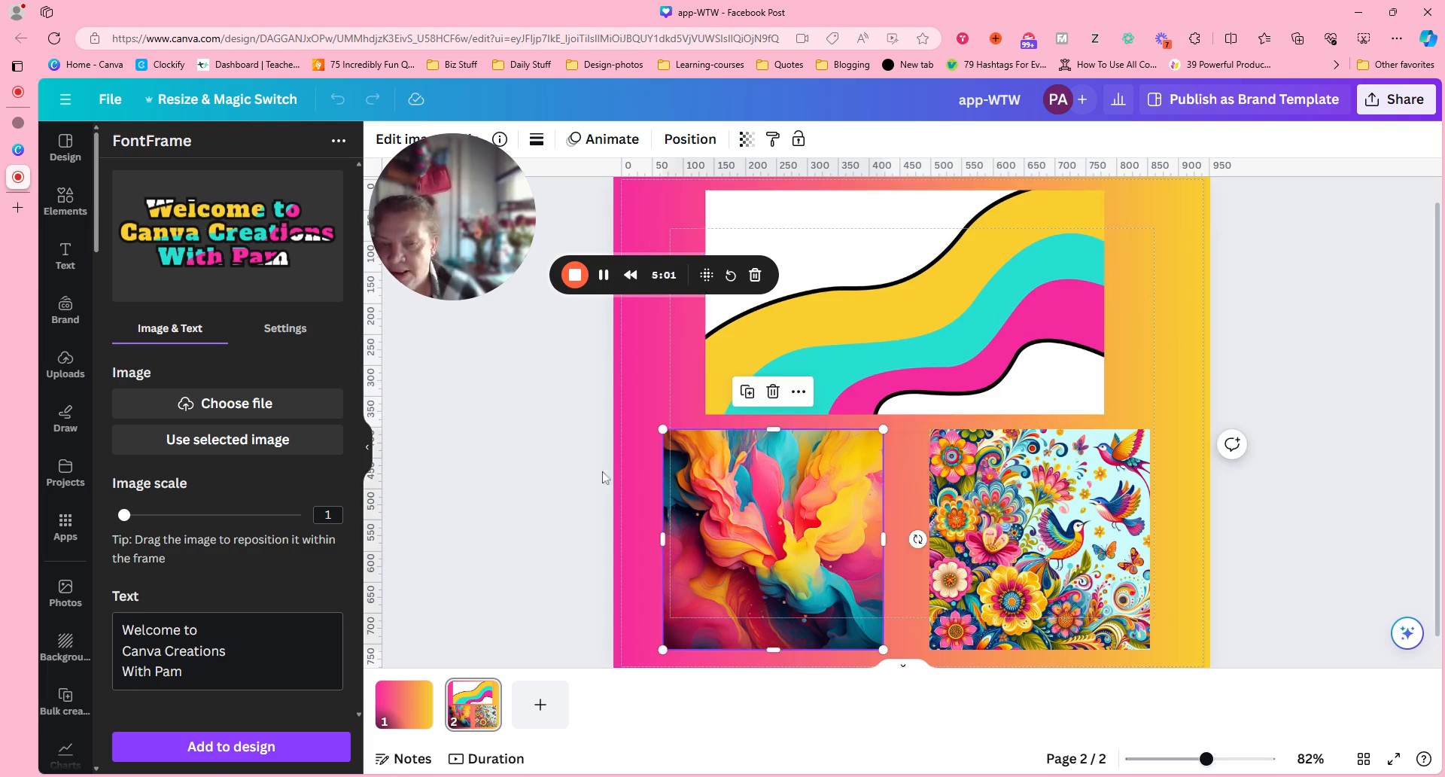
click(237, 441)
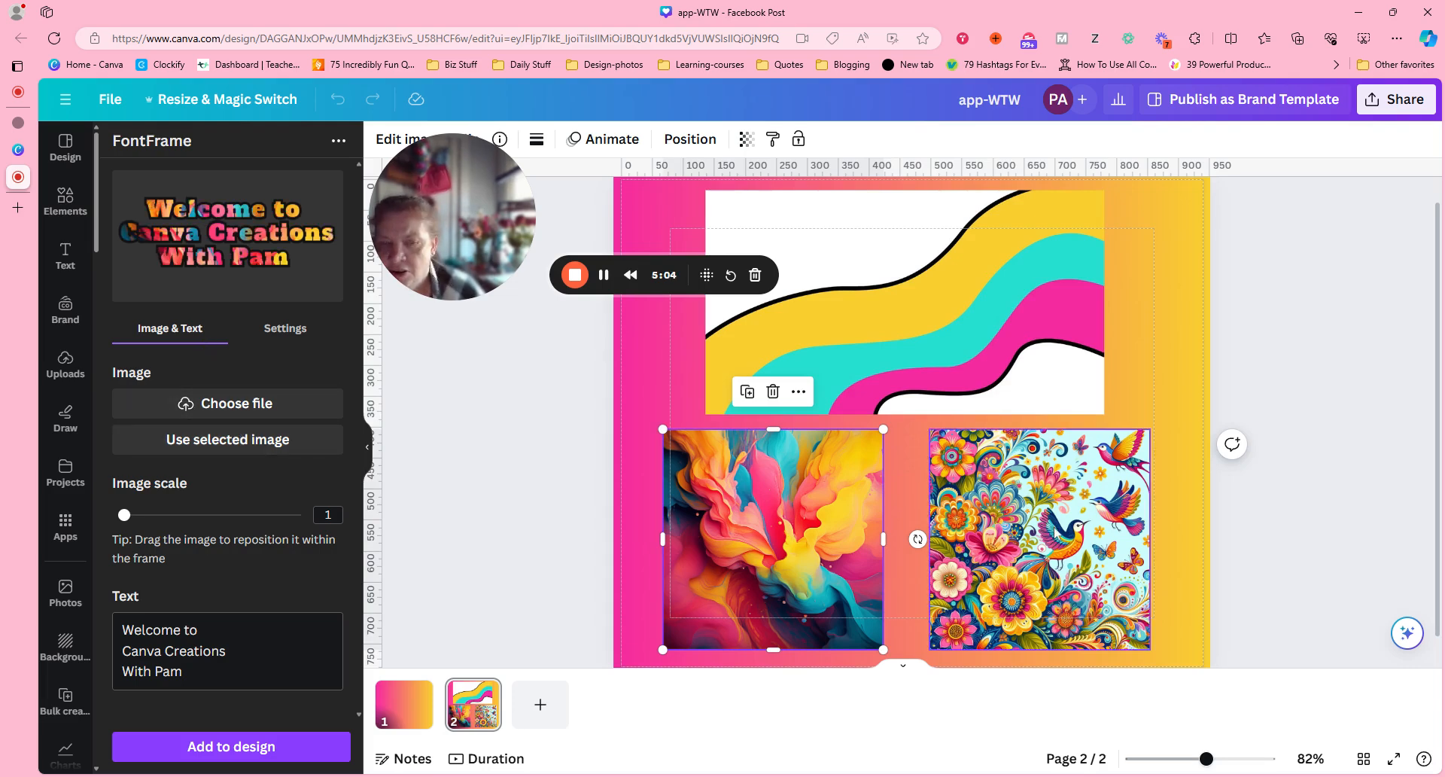
key(Tab)
click(204, 442)
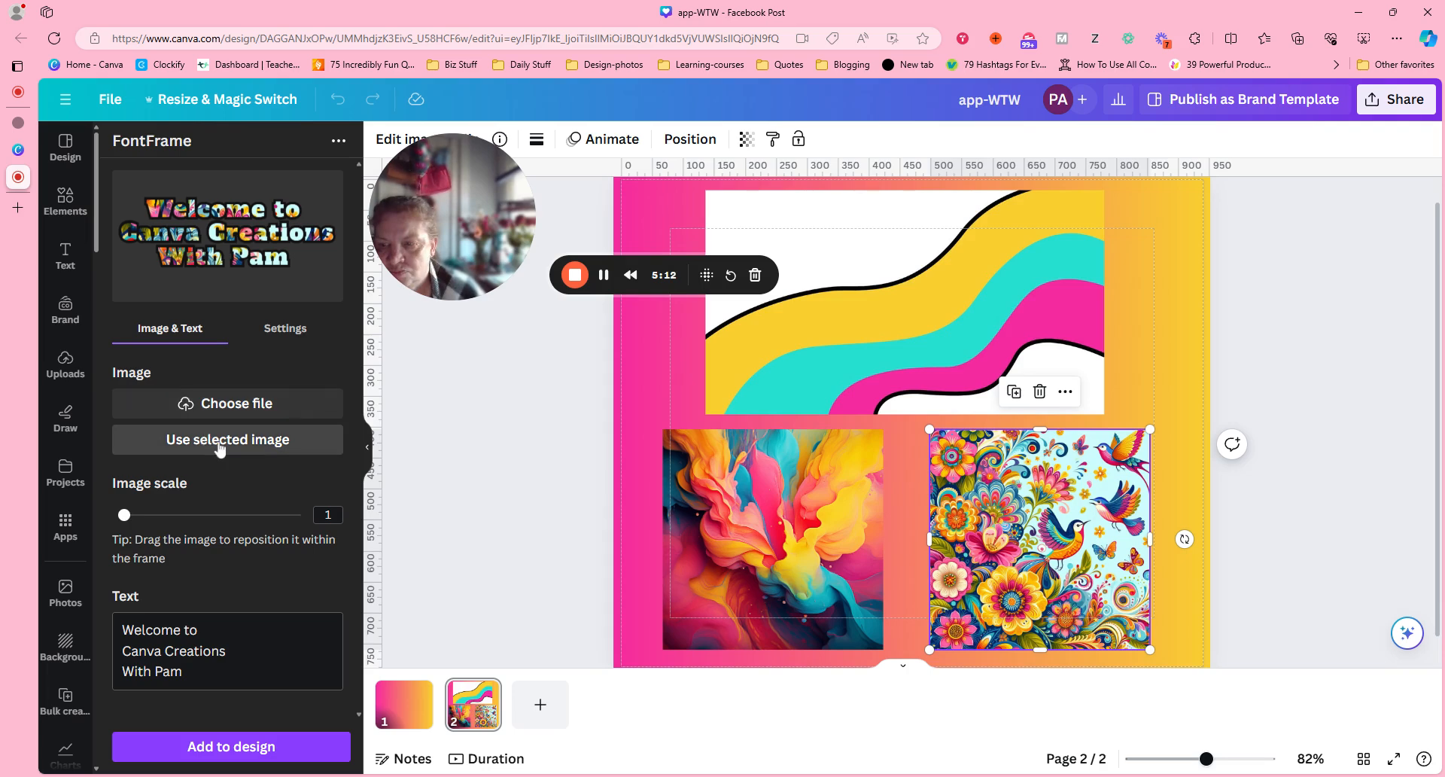
Fill the lettering with the swirling paint image at image scale 1 and add the lettering to page 2.
click(822, 493)
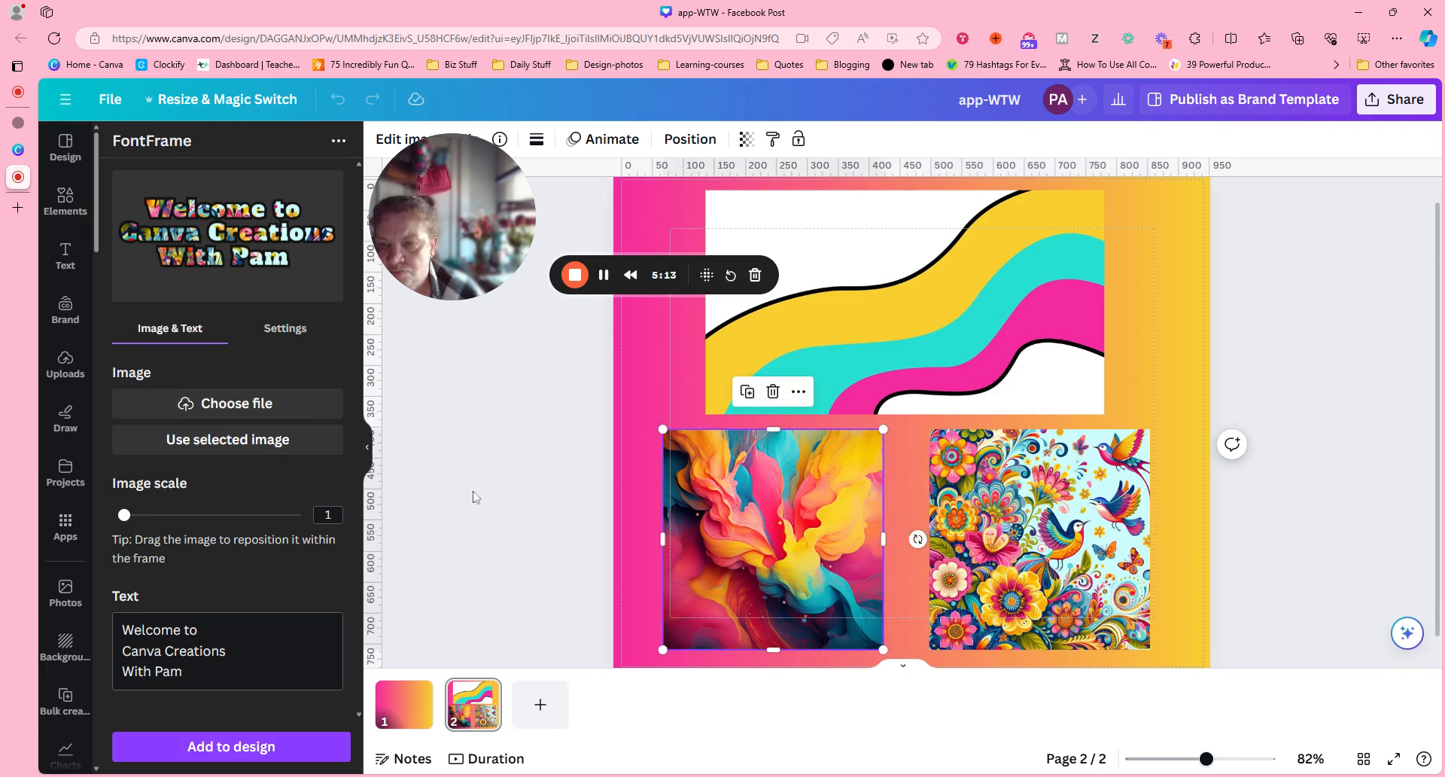
click(257, 450)
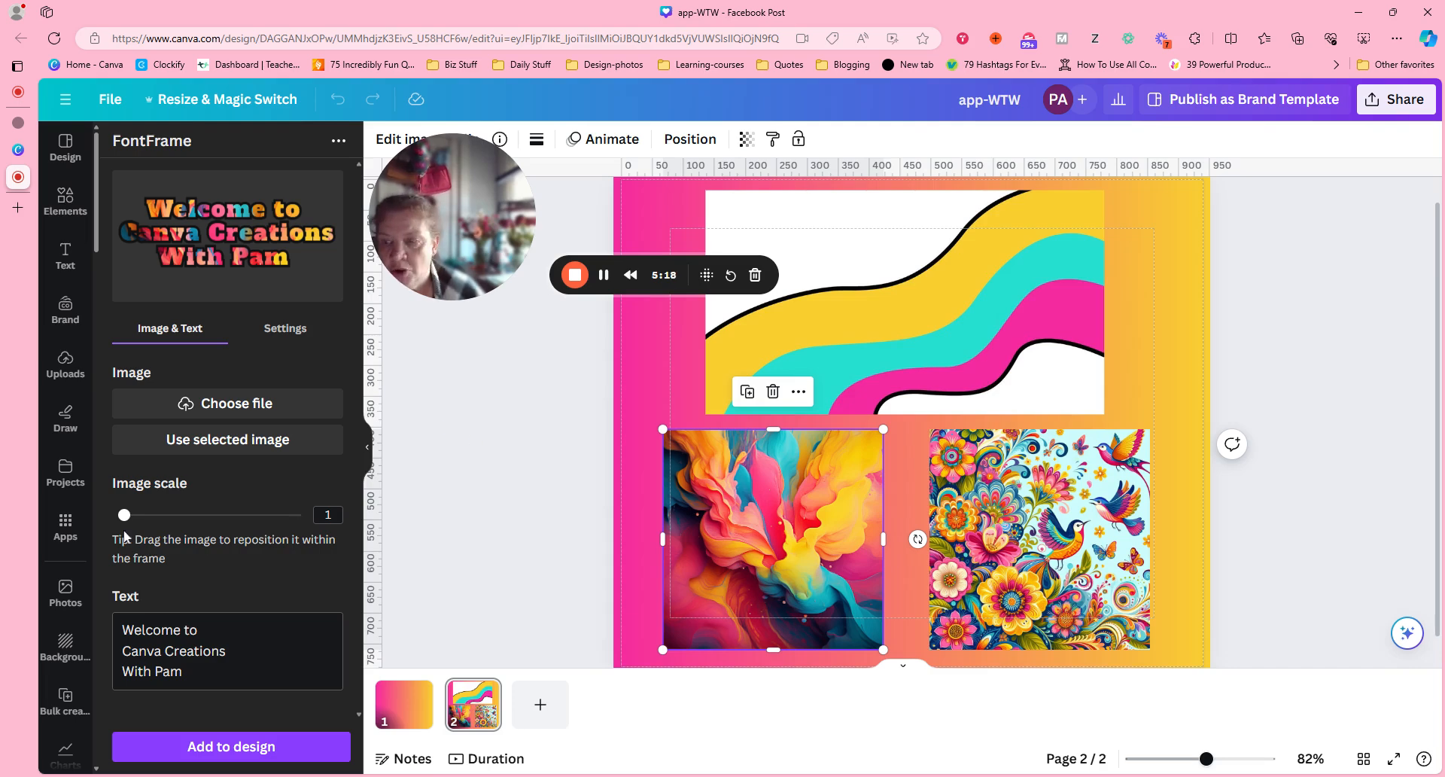
mouse_move(125, 515)
mouse_down()
mouse_move(242, 515)
mouse_move(122, 515)
mouse_up()
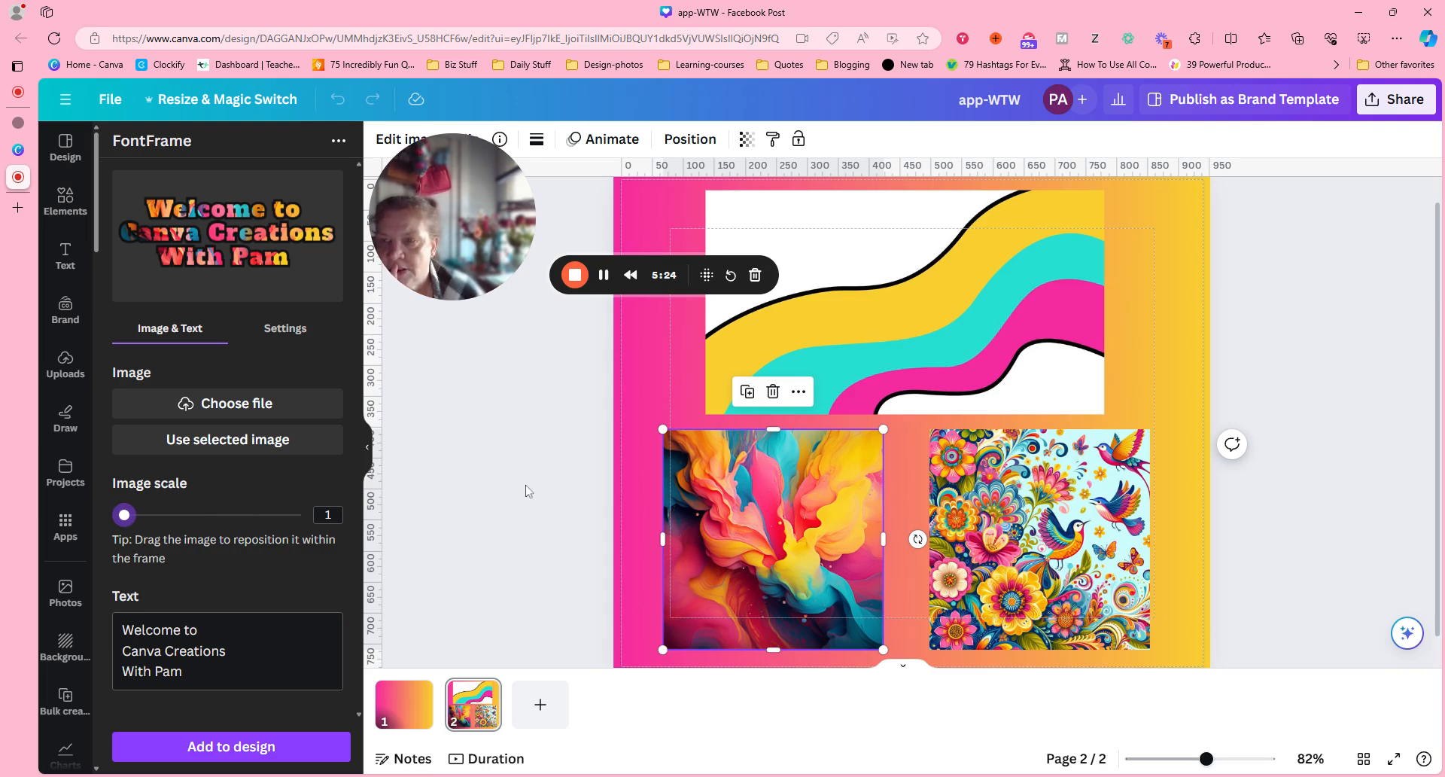
click(273, 752)
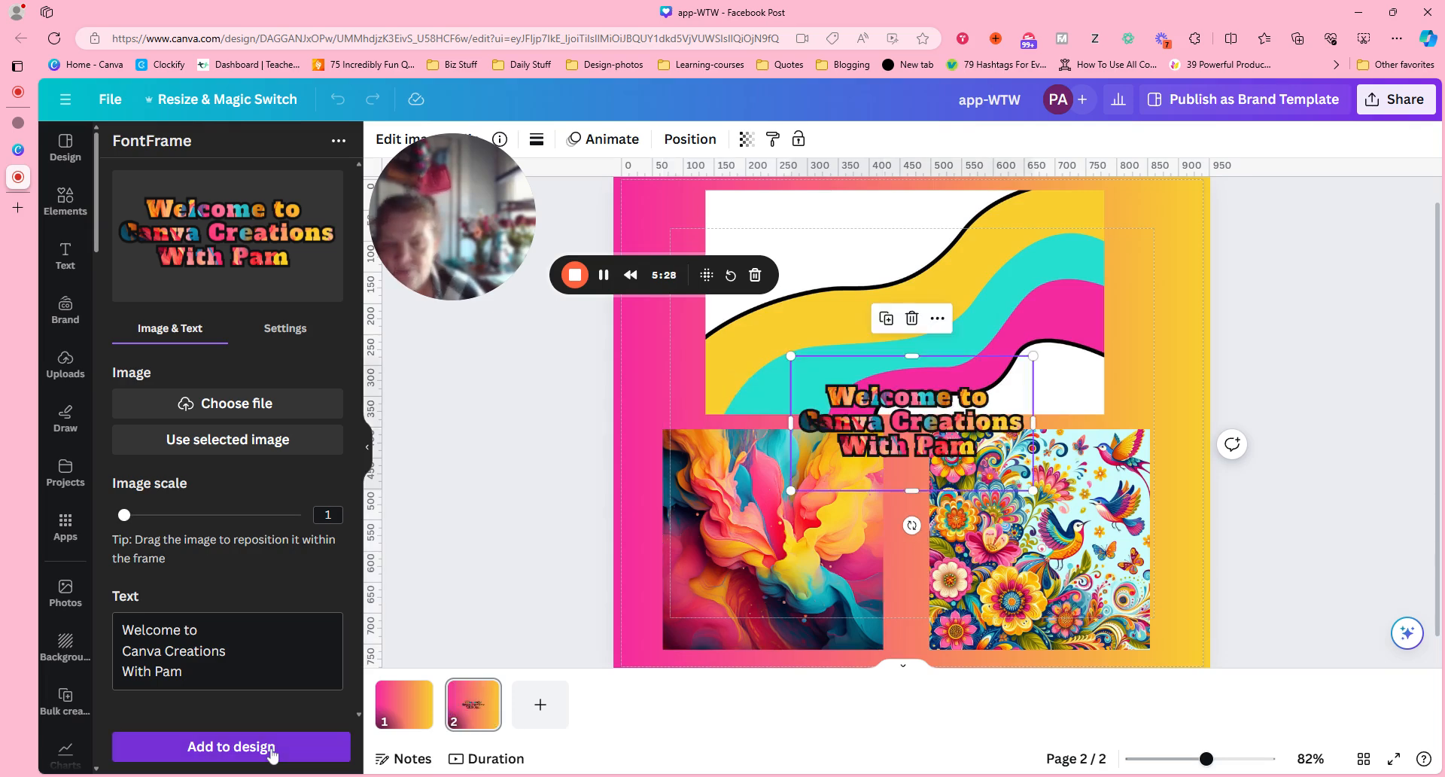
Delete the swirling paint image and the floral bird image from page 2, leaving the lettering in place.
click(744, 483)
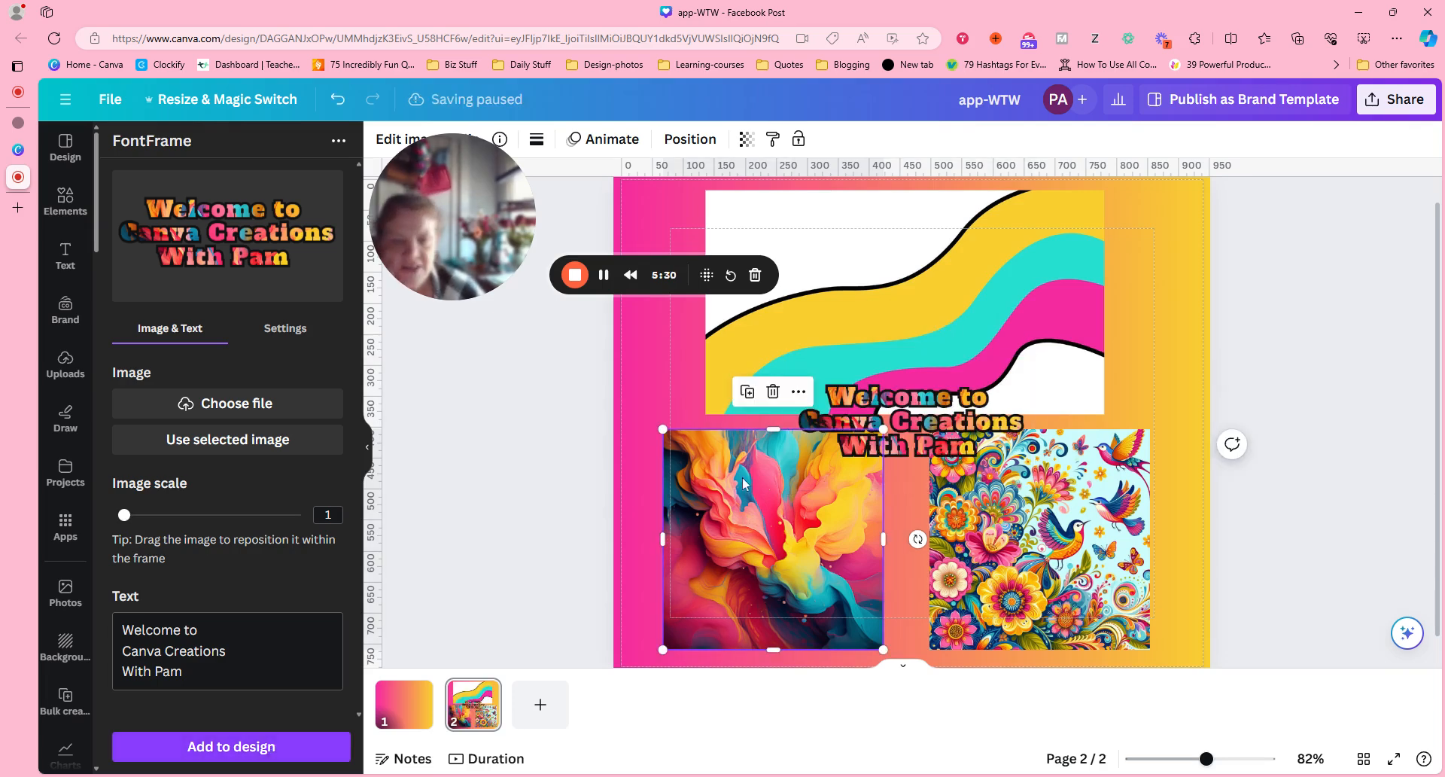
click(773, 392)
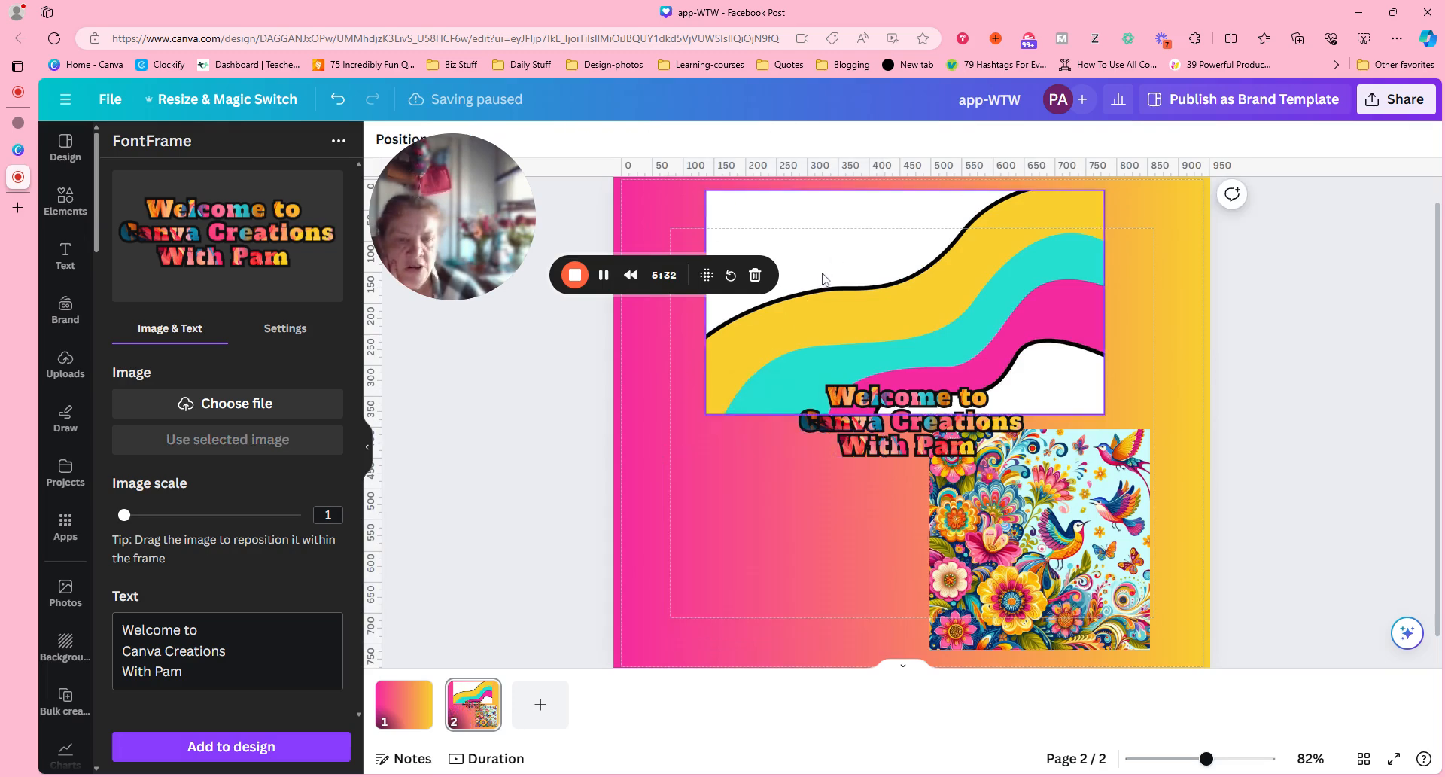
click(877, 198)
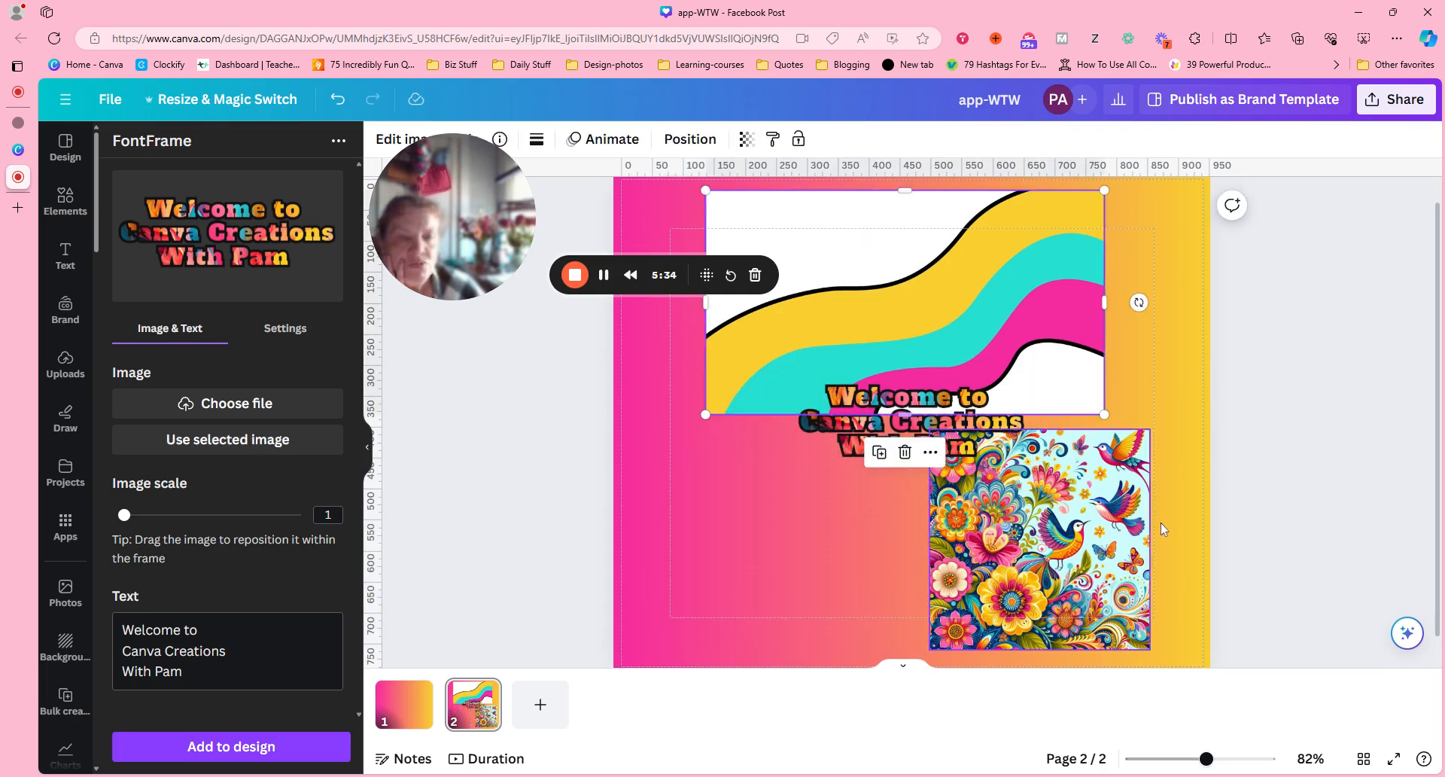
click(1138, 520)
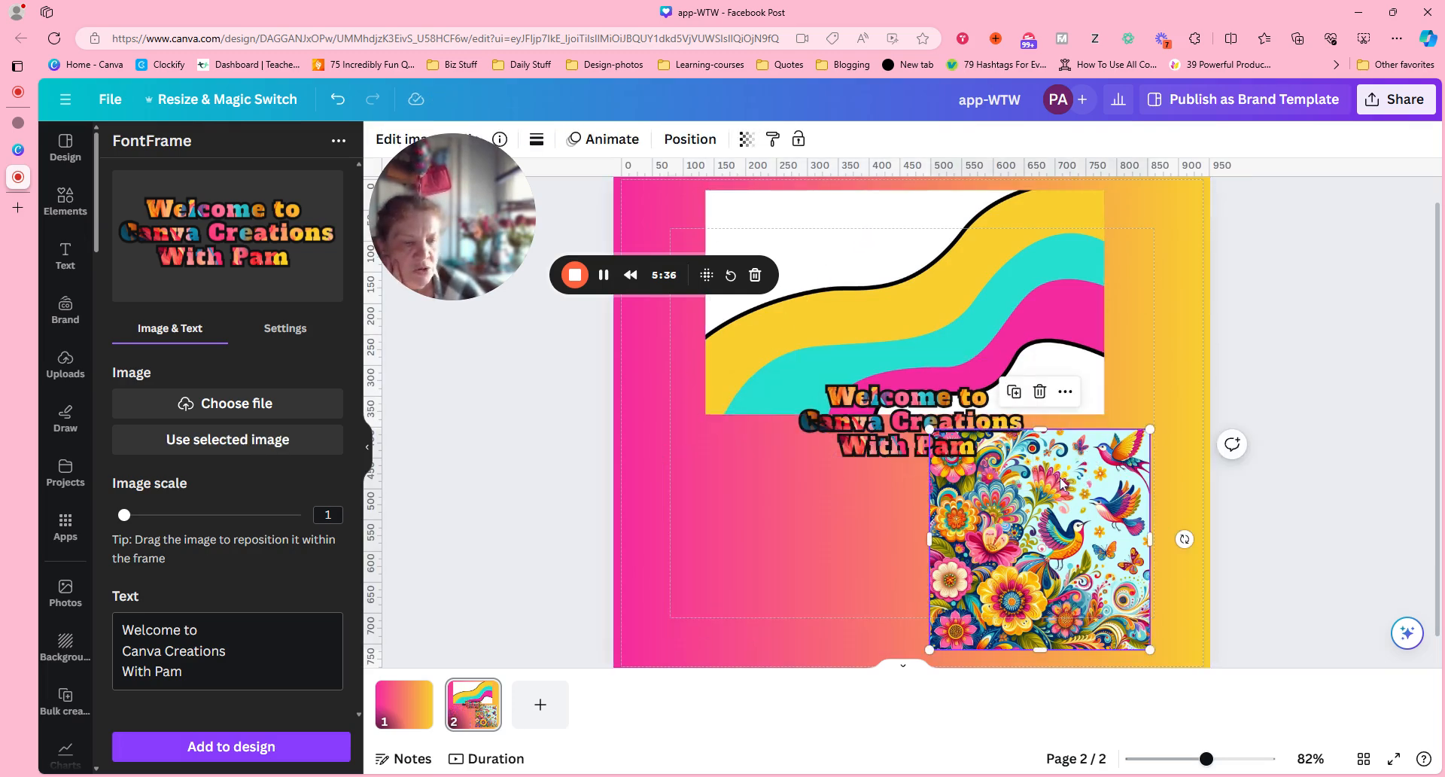
click(1039, 391)
Replace page 2's background with the wavy yellow, turquoise and pink striped image.
click(995, 254)
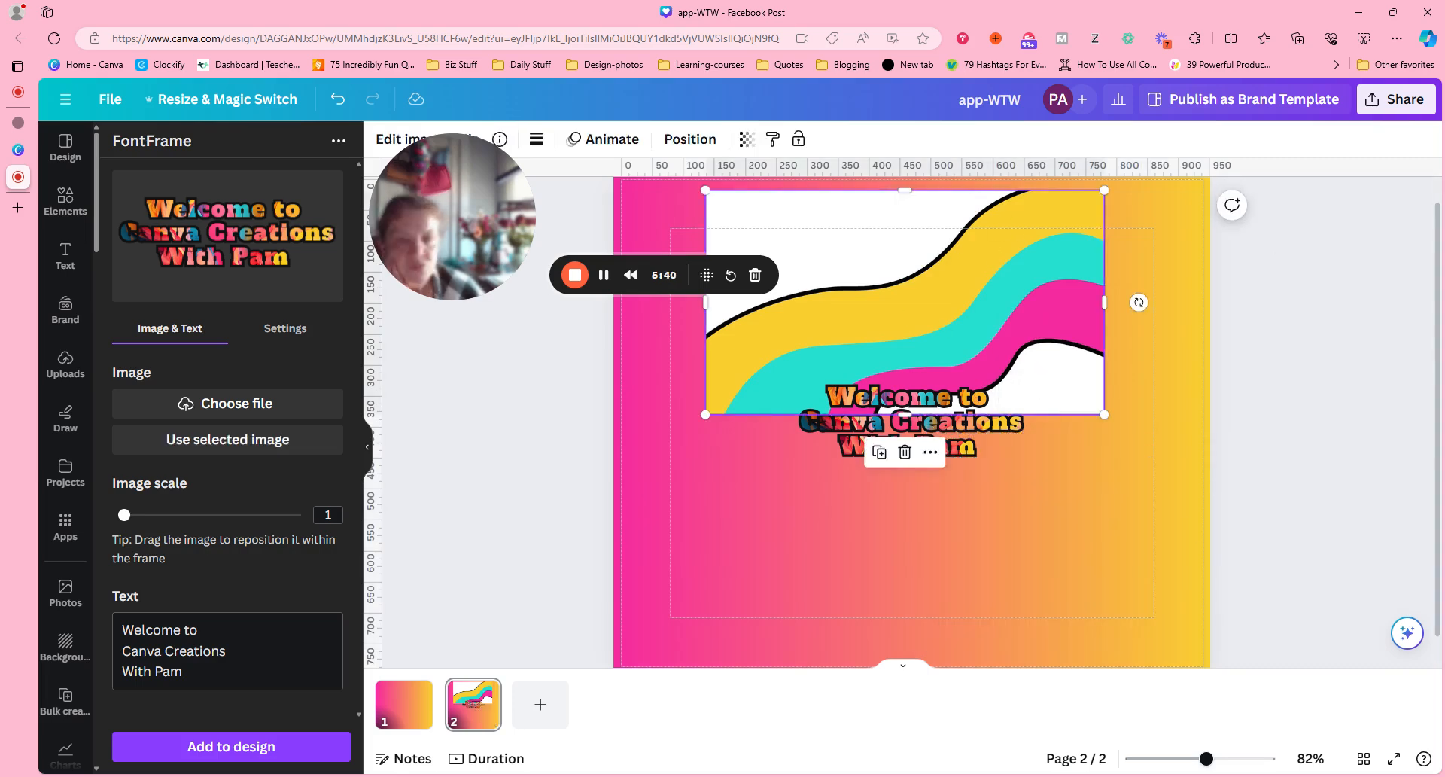
scroll(1037, 265, up, 1)
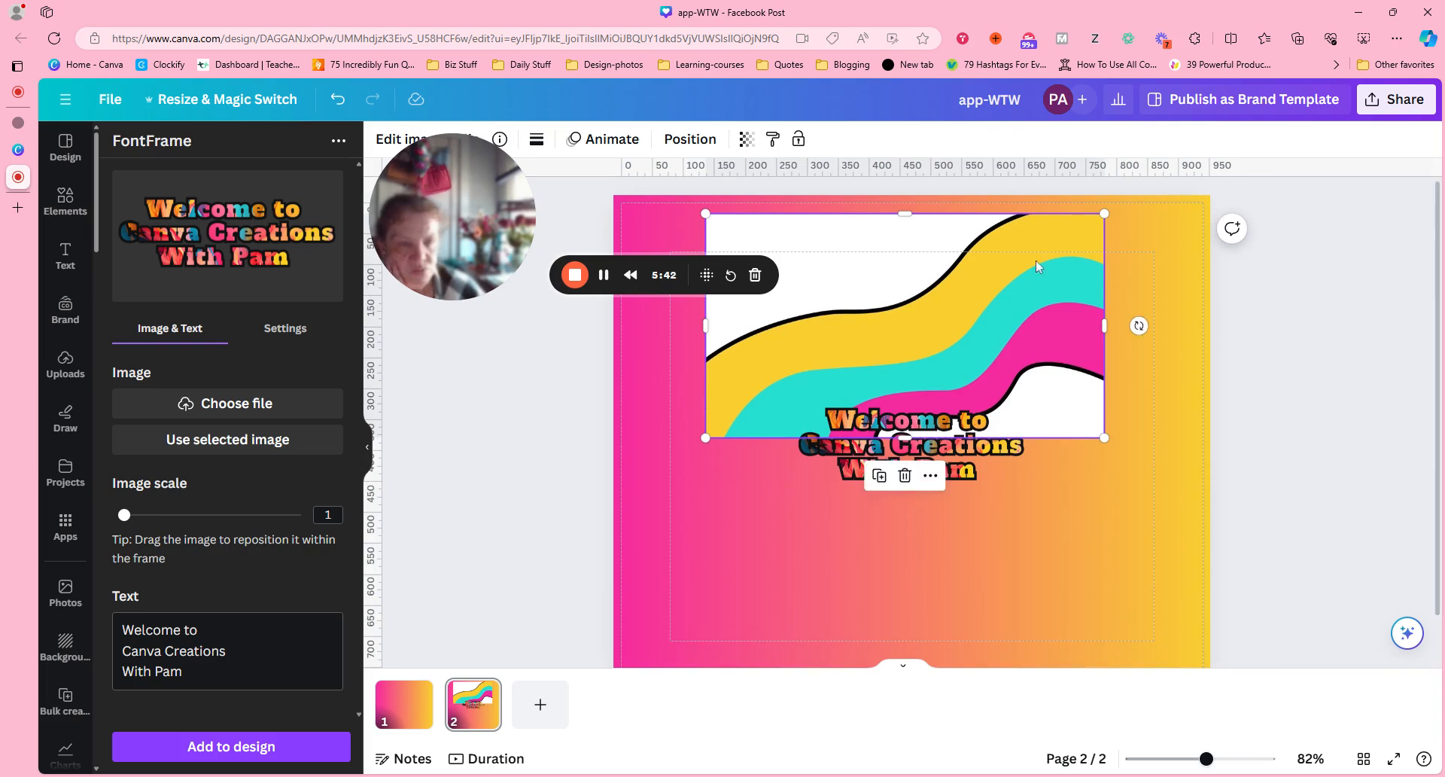
click(930, 475)
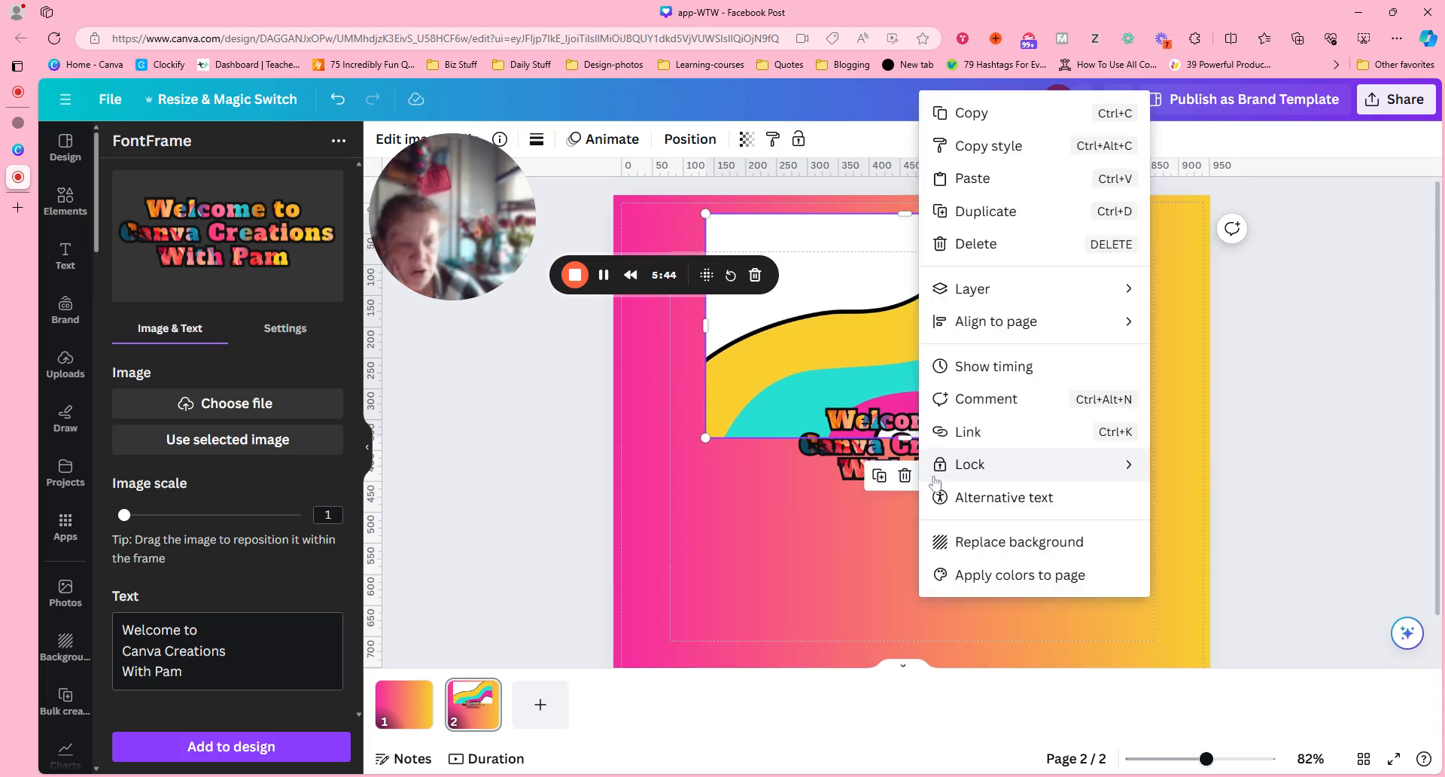
click(1039, 555)
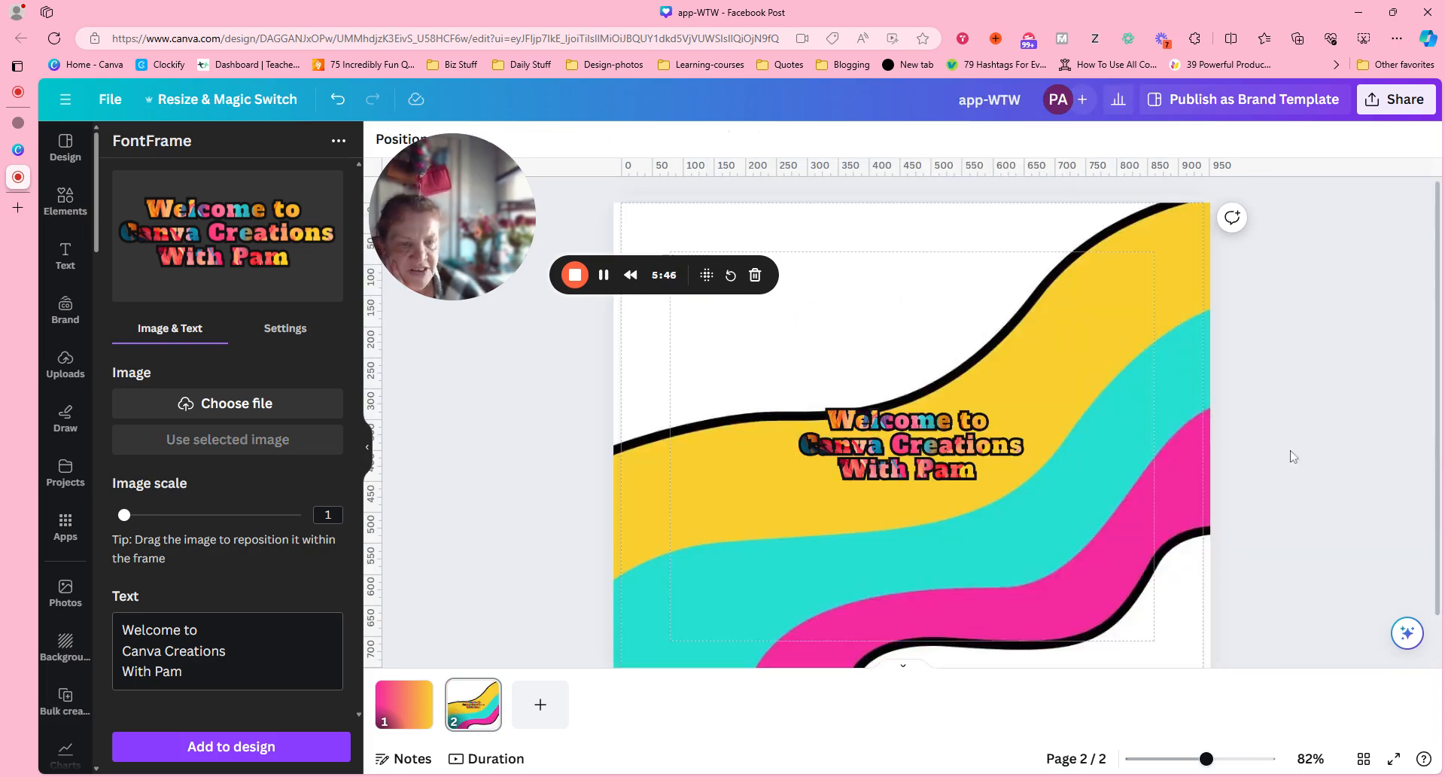
Enlarge the lettering to about 861 px wide and 478 px high and move it near the middle of the page.
drag(911, 444, 790, 295)
drag(912, 365, 1186, 525)
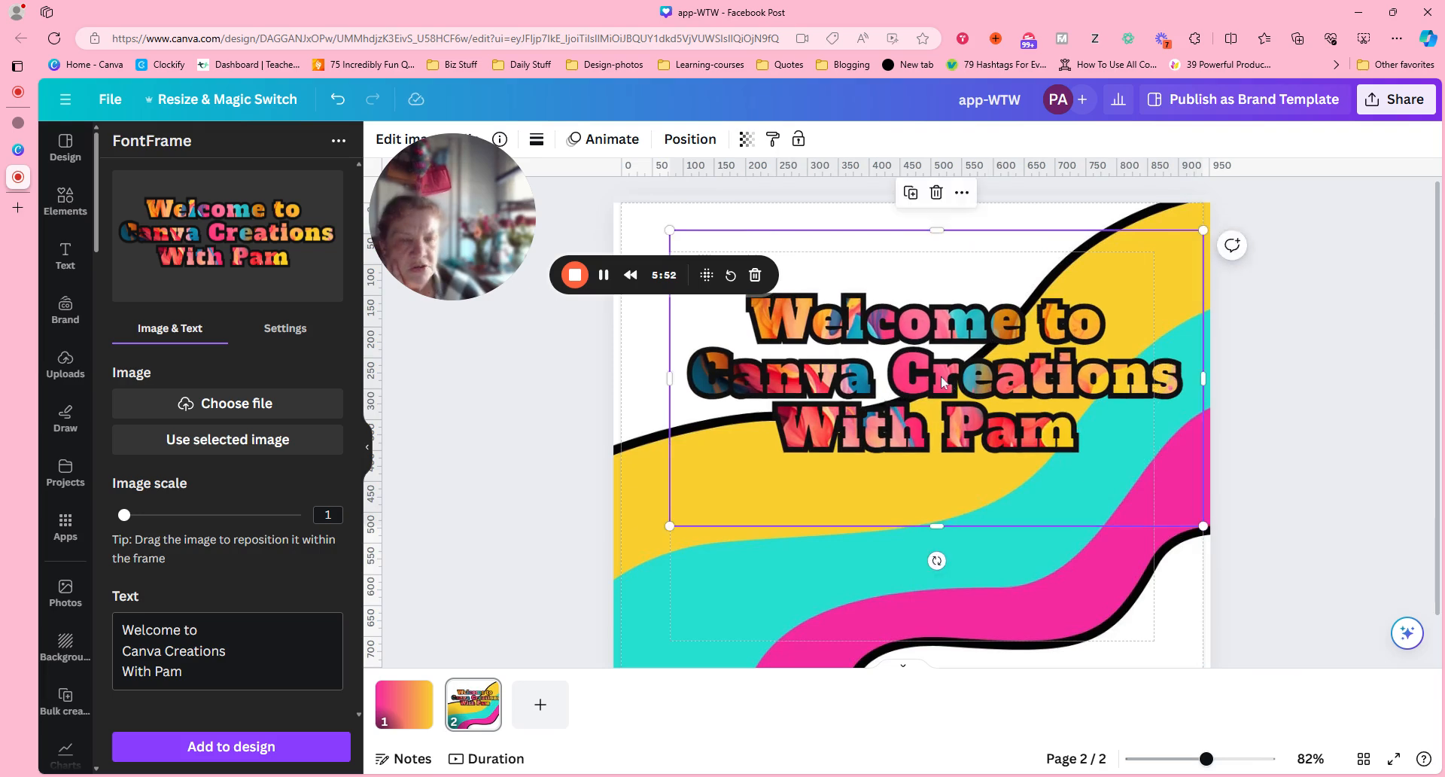
drag(940, 377, 907, 458)
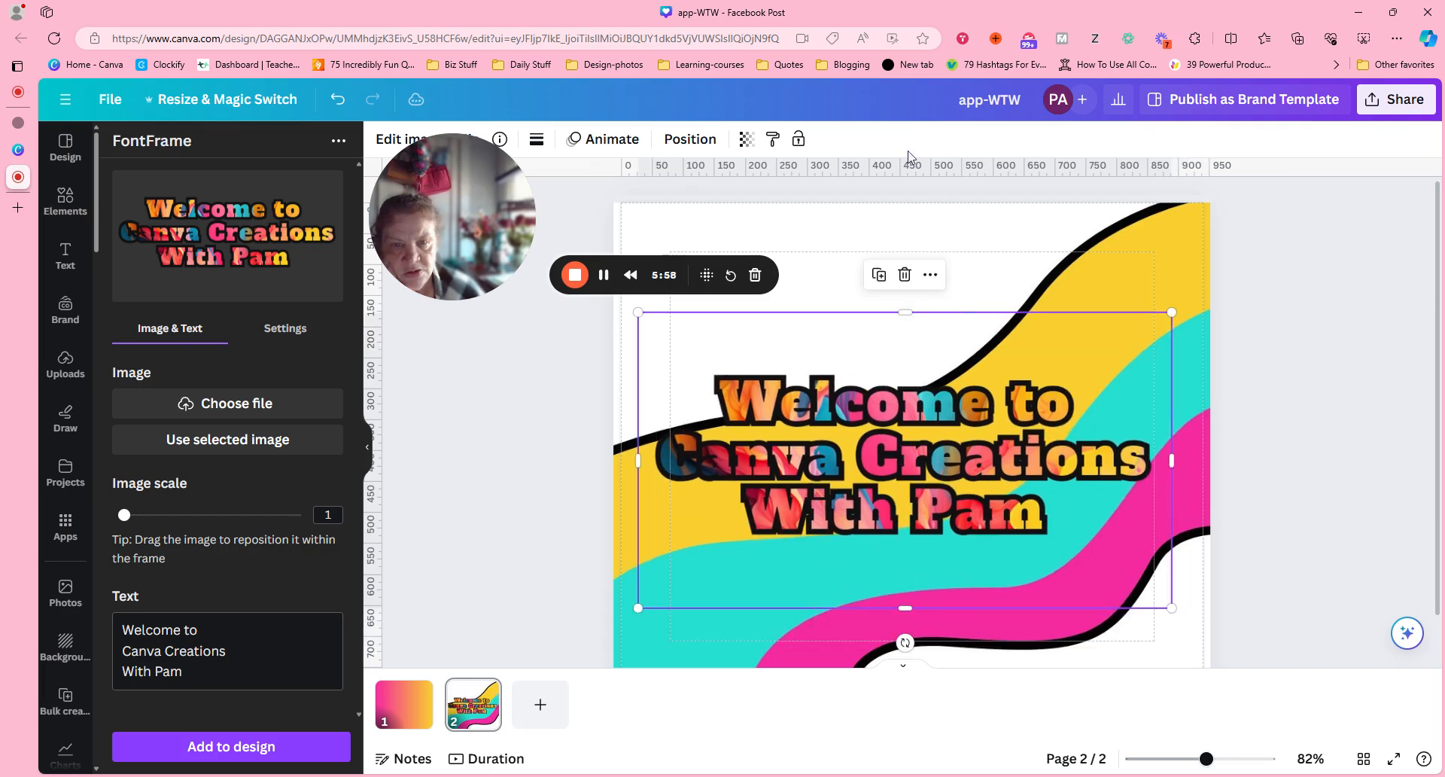
Align the lettering to the page's horizontal center and vertical middle.
click(689, 138)
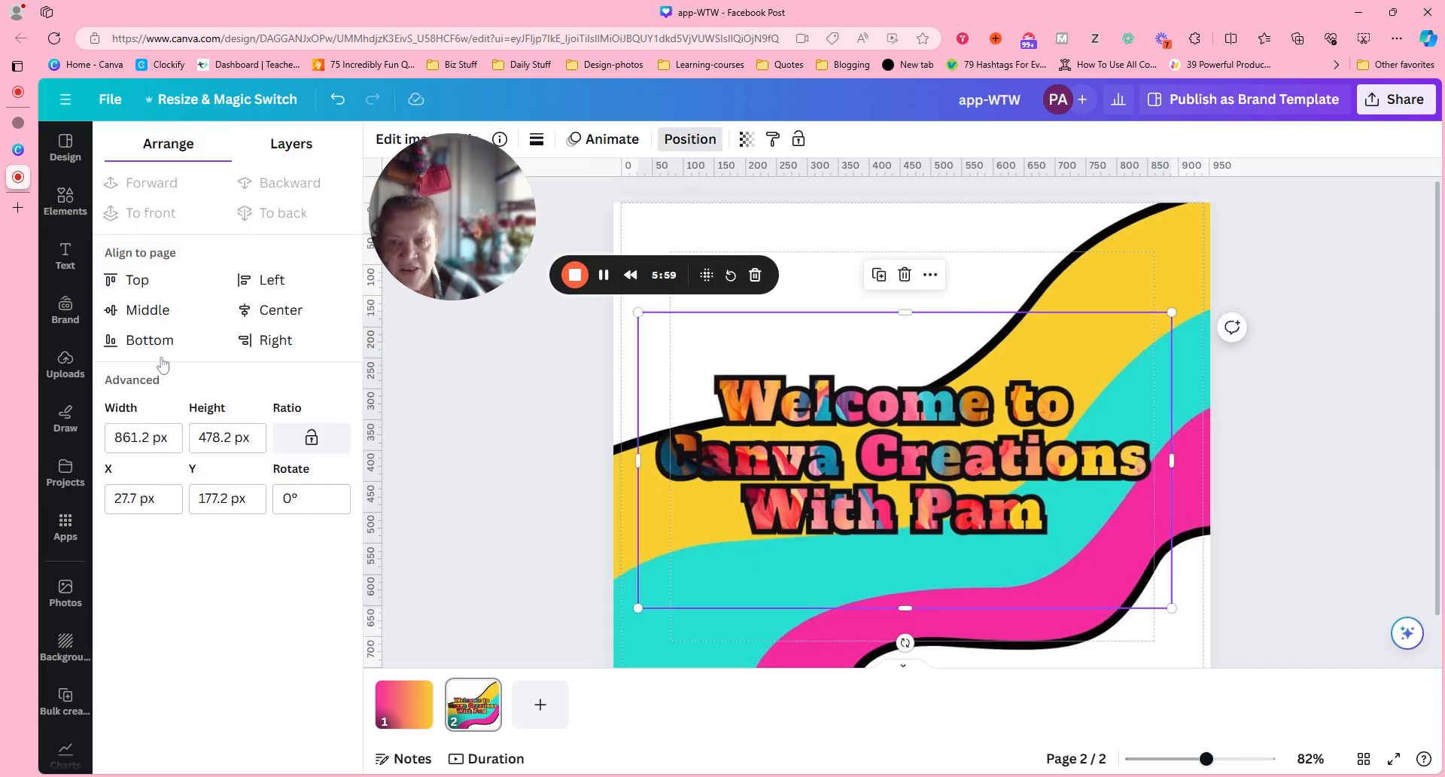
click(265, 311)
click(146, 312)
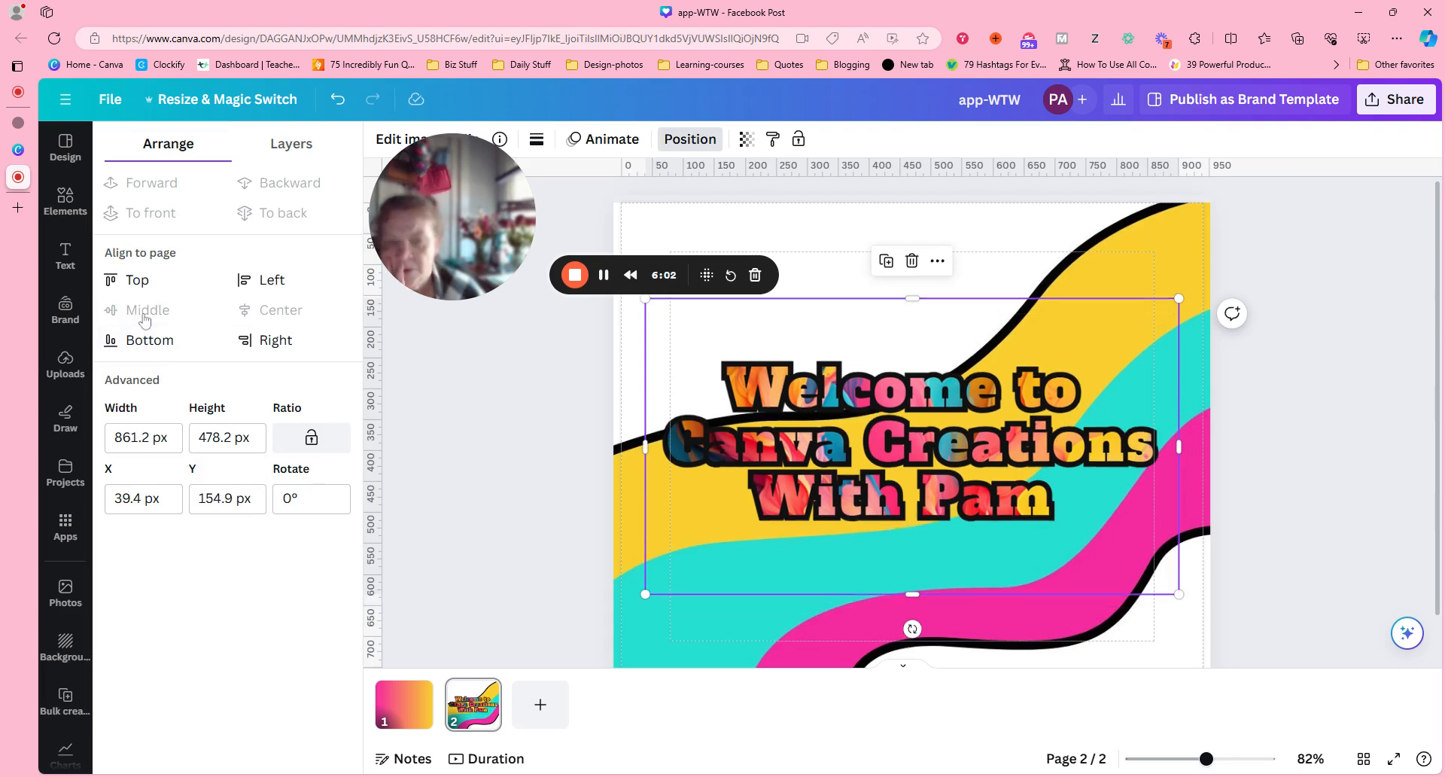
click(1364, 409)
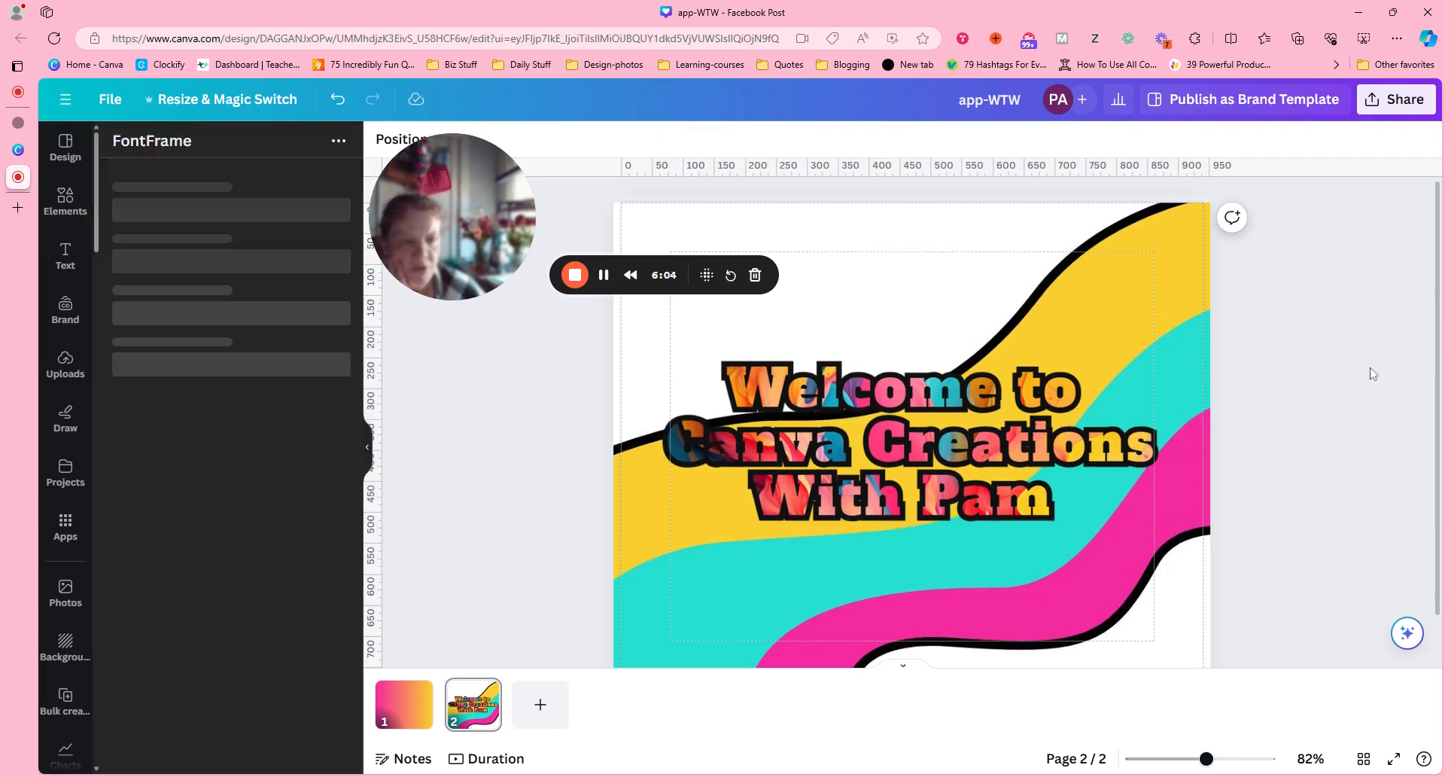
click(1037, 444)
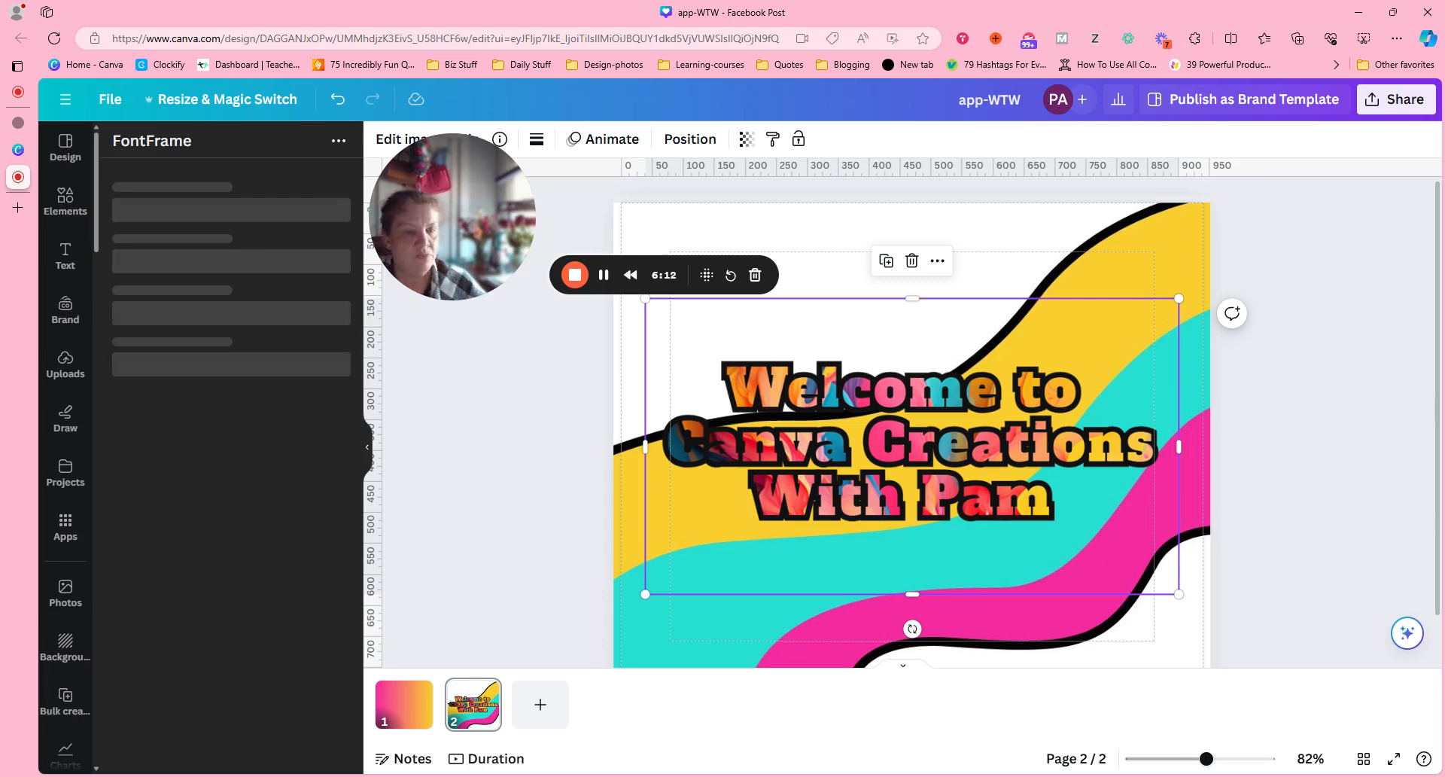
click(1300, 426)
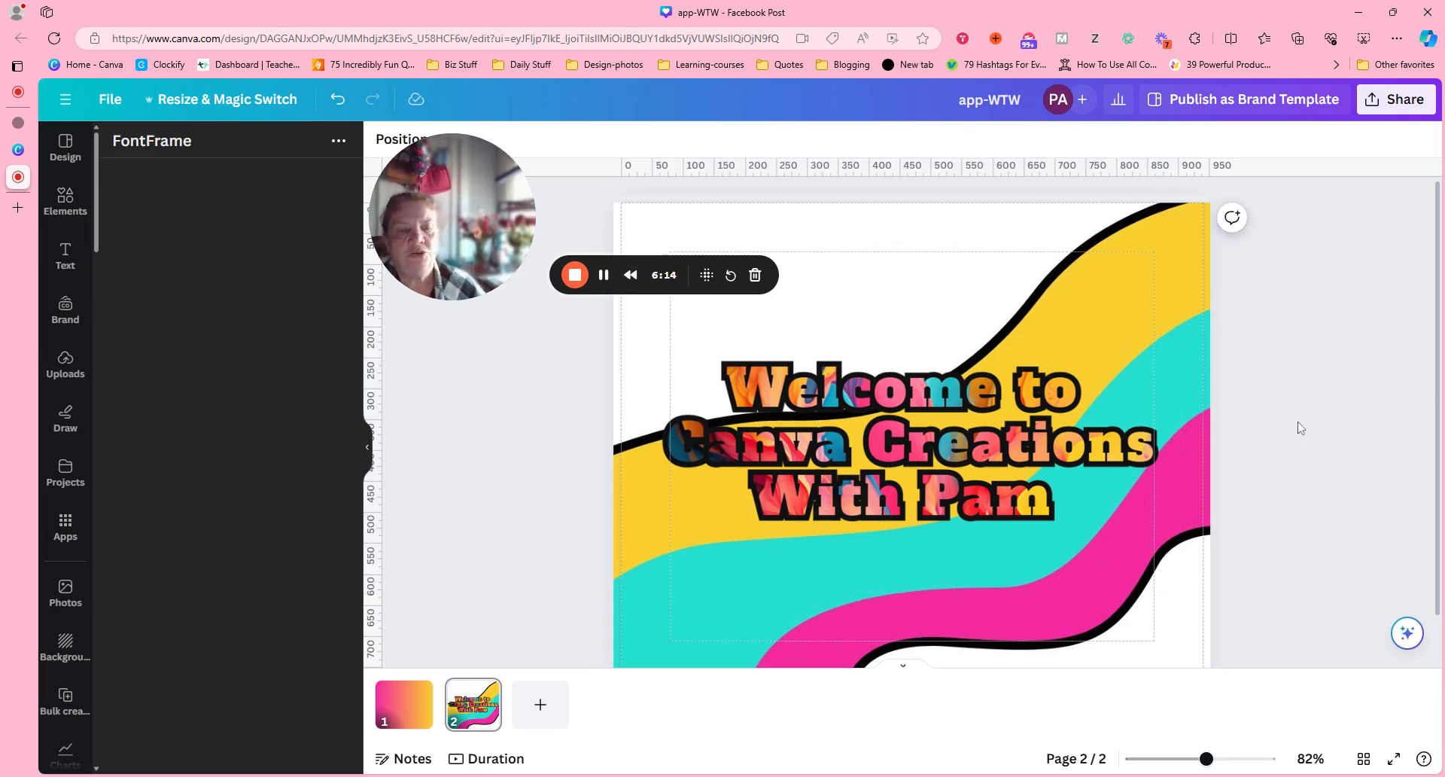
Move the lettering lower on page 2 and delete the wavy striped background image.
drag(1018, 466, 1033, 535)
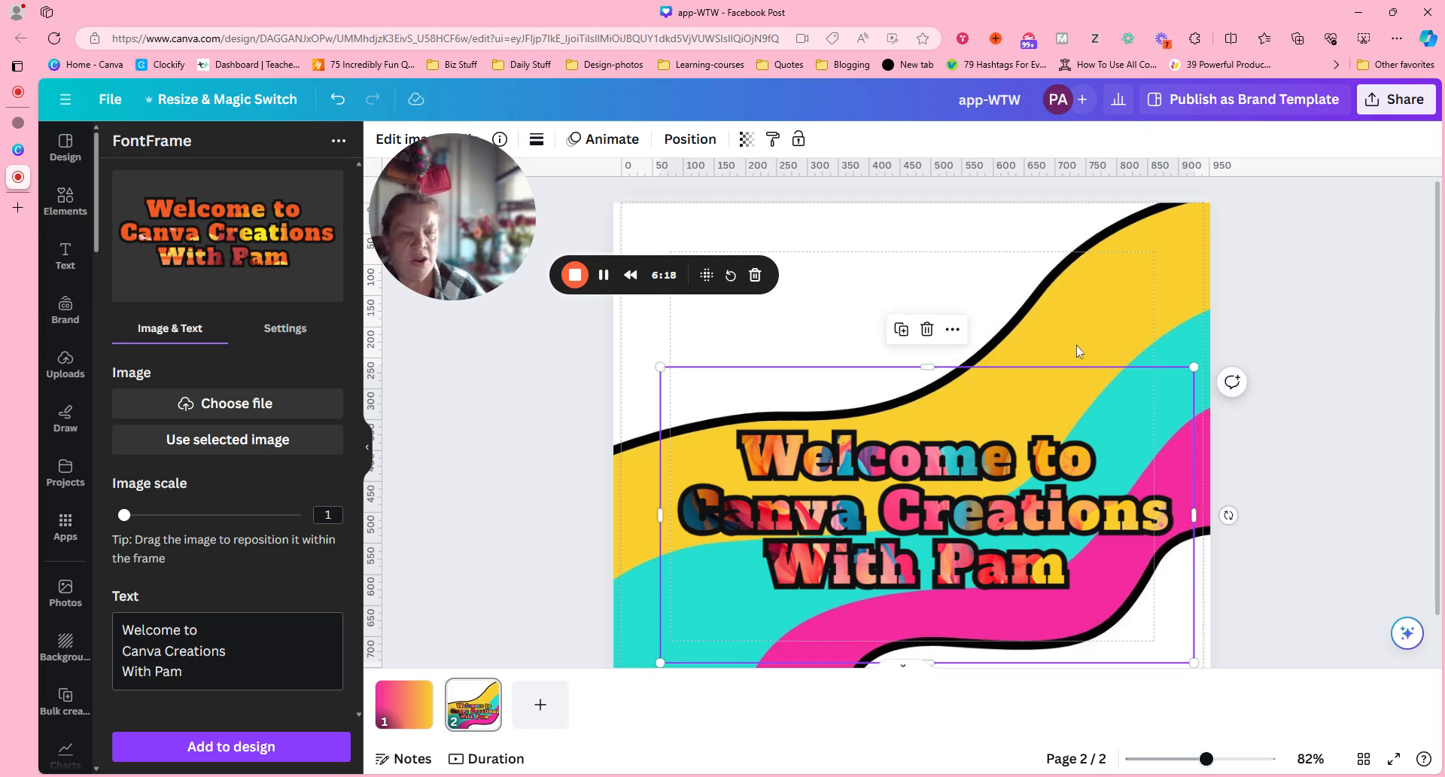
click(1080, 246)
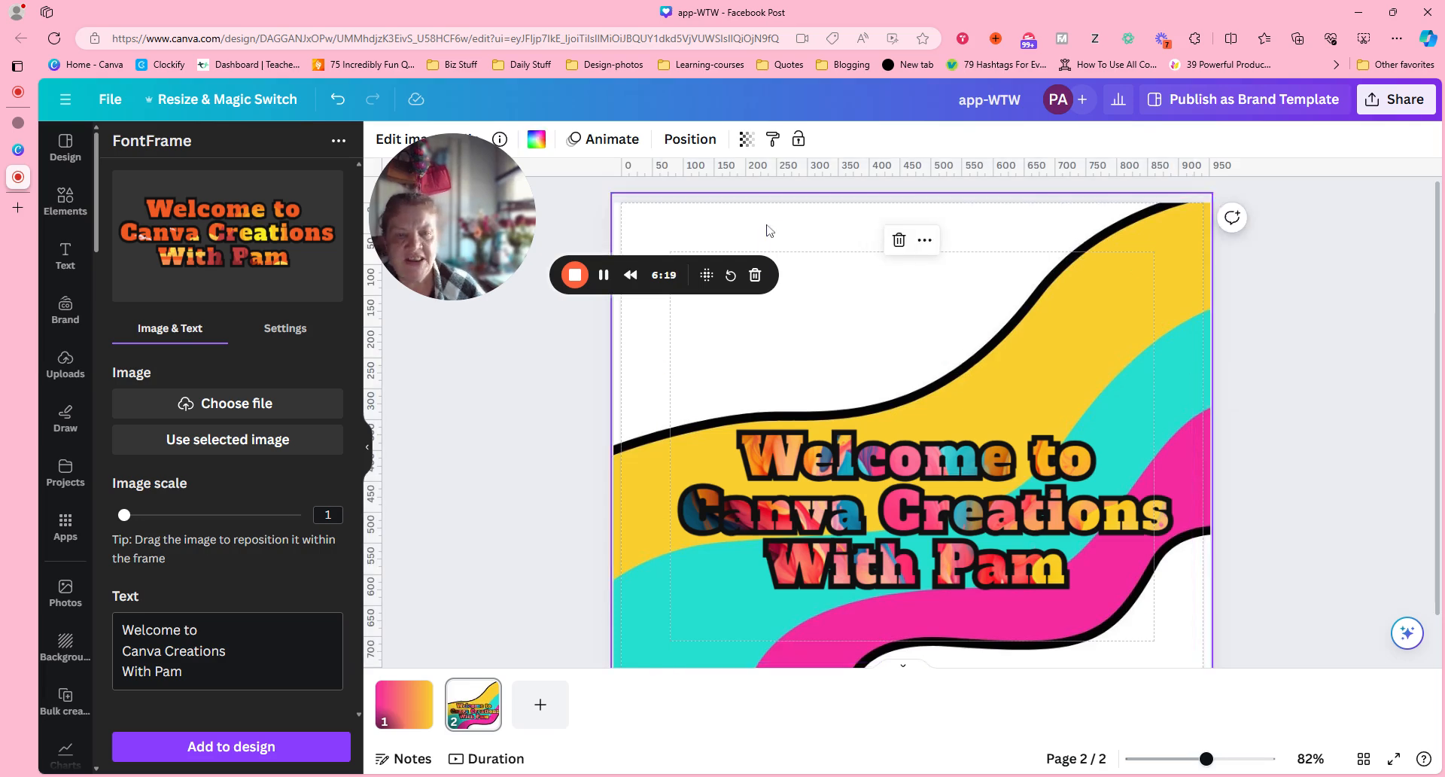
click(902, 243)
Move the lettering to the upper part of the blank page and resize it to fit just inside the page's width.
drag(980, 502, 971, 332)
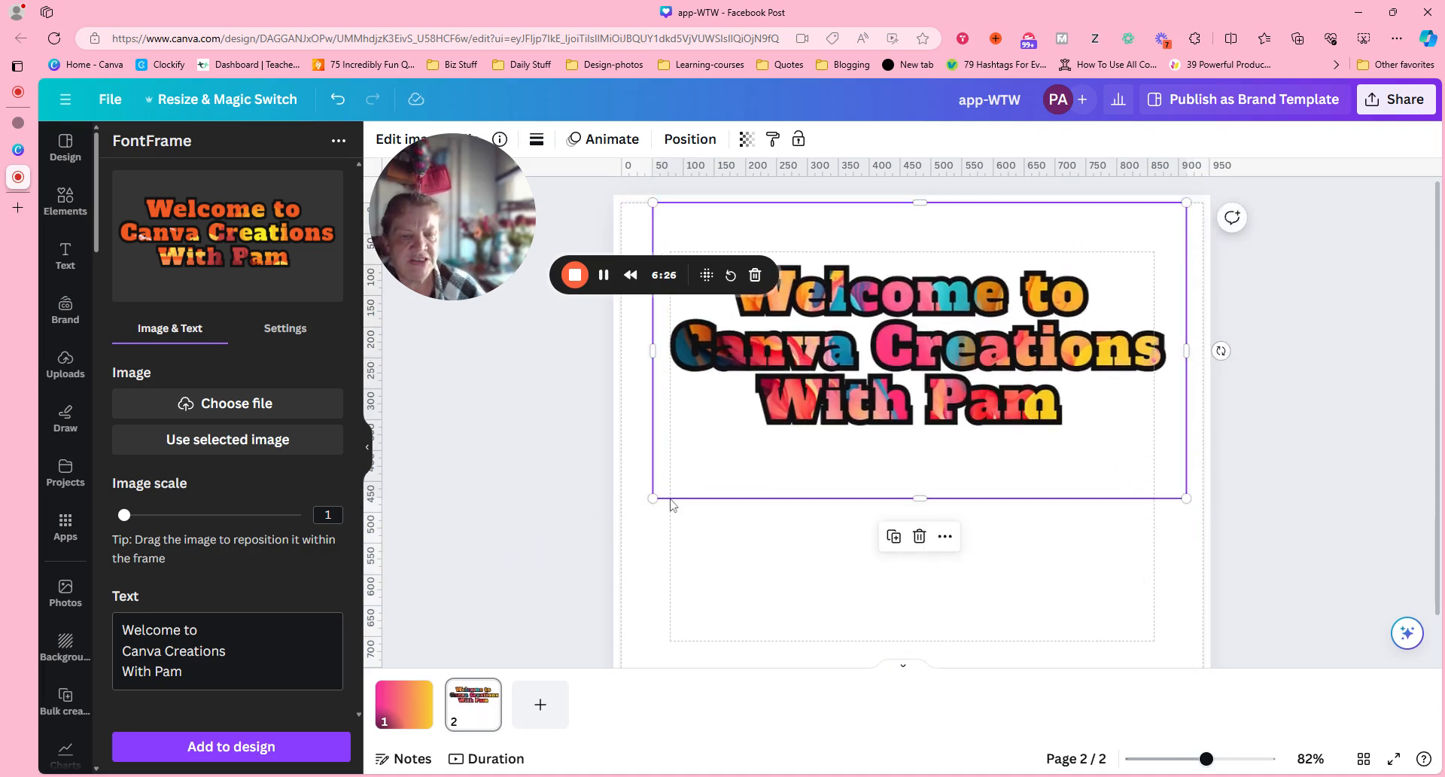
drag(652, 500, 551, 555)
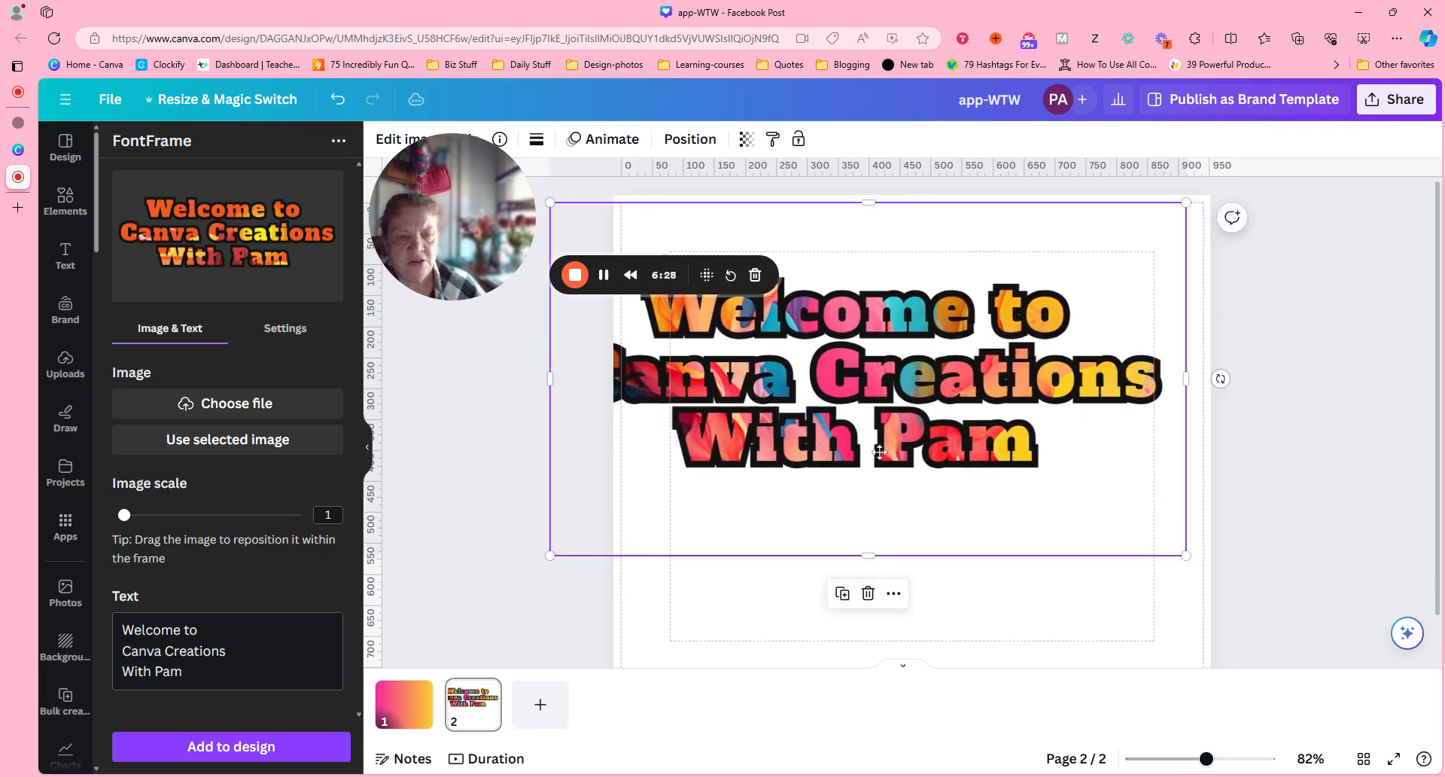
drag(879, 452, 885, 424)
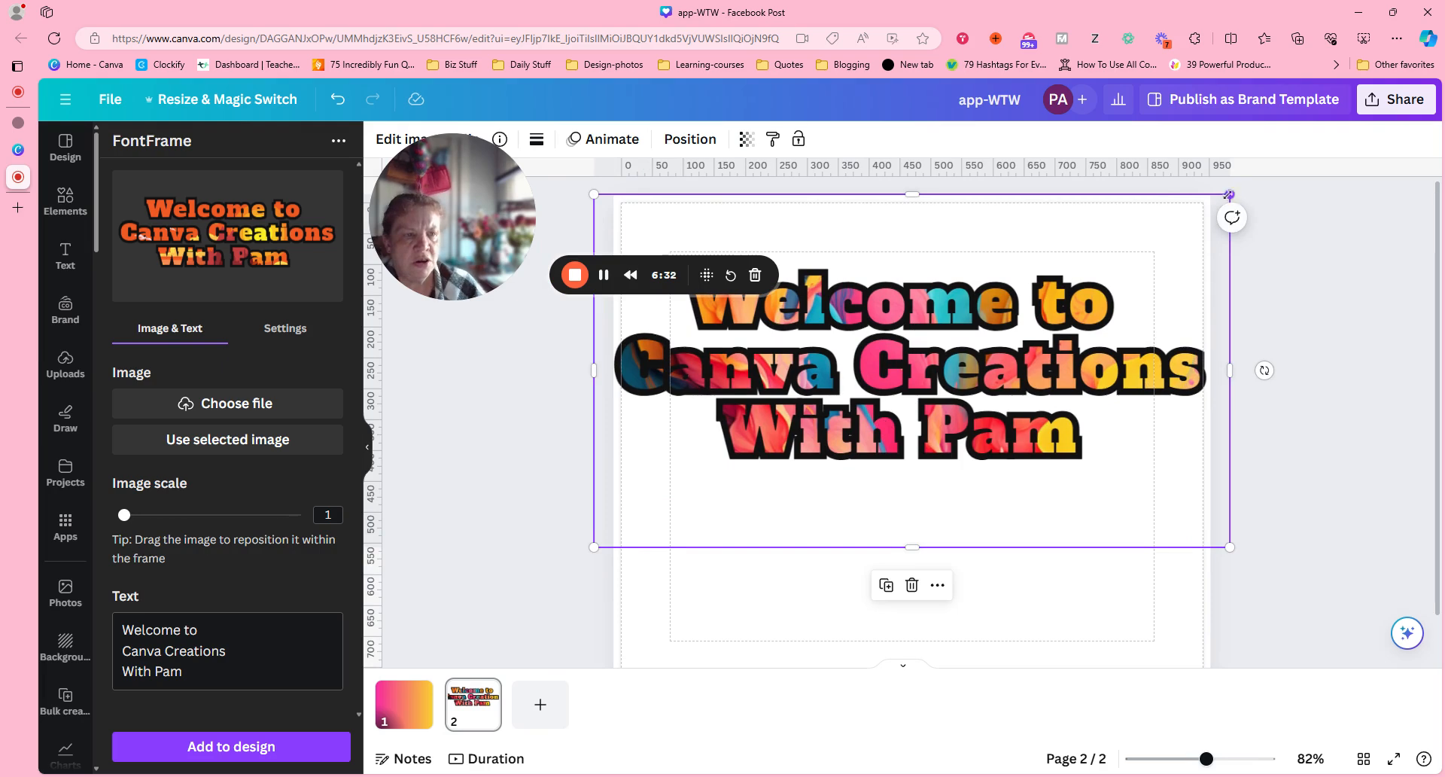
drag(1229, 194, 1140, 243)
drag(942, 433, 994, 403)
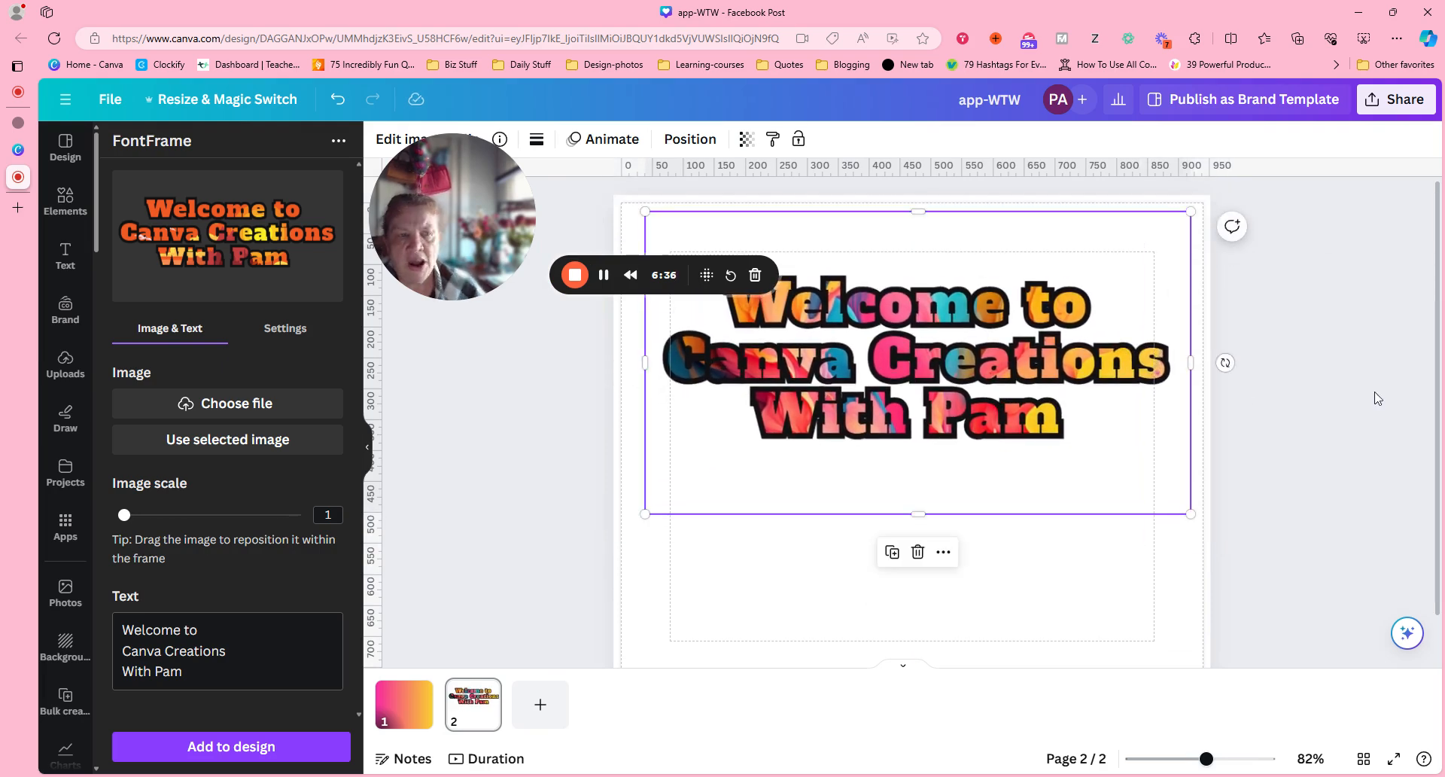
click(1377, 398)
click(984, 388)
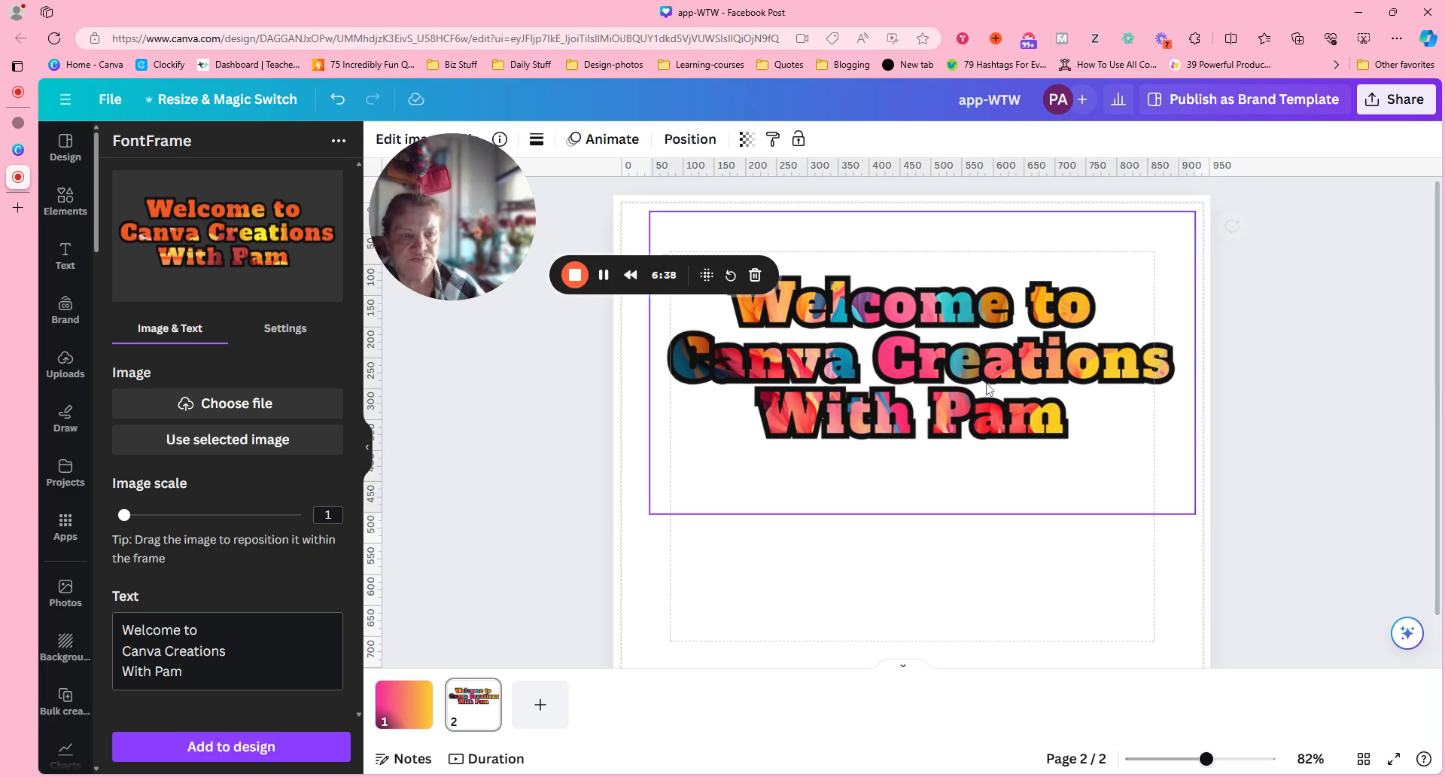
click(1360, 338)
scroll(1361, 338, down, 1)
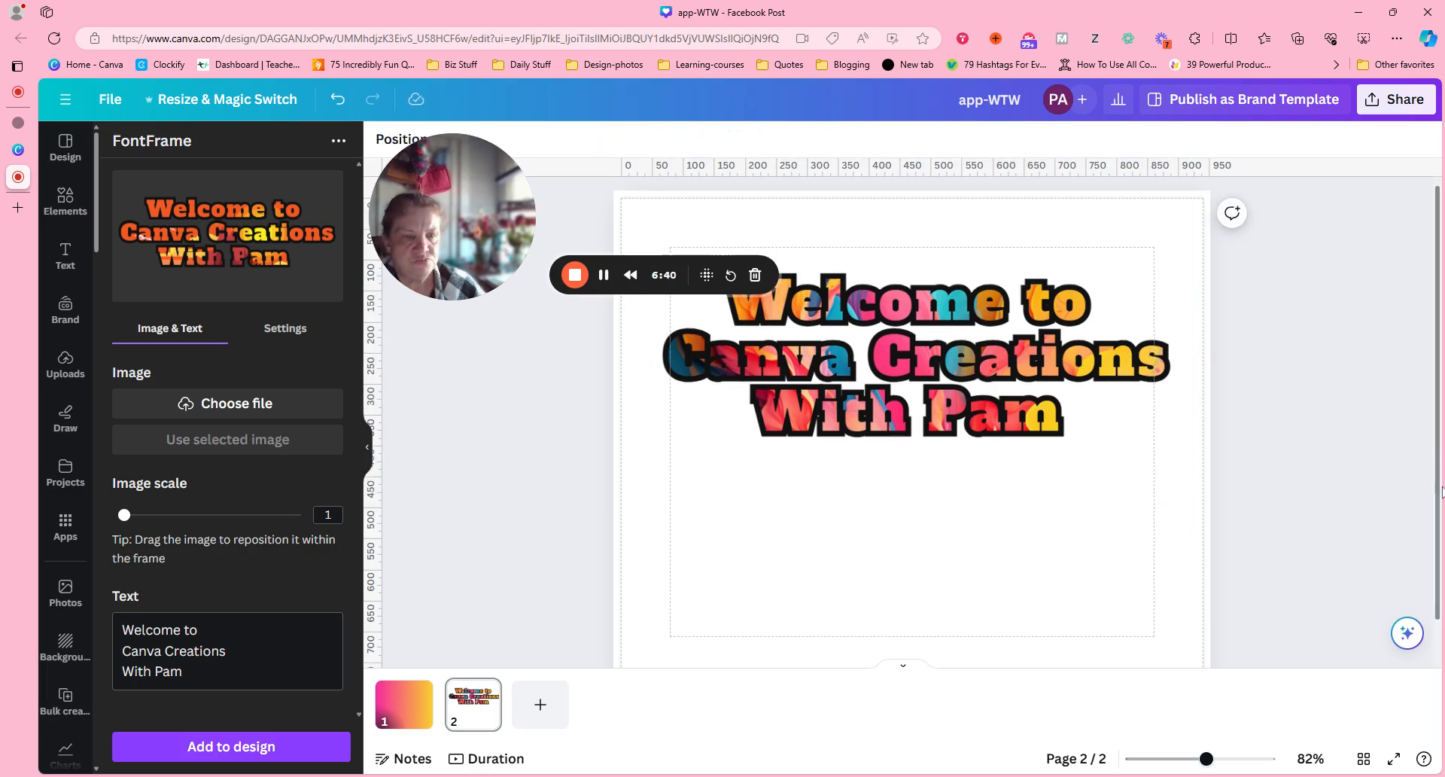